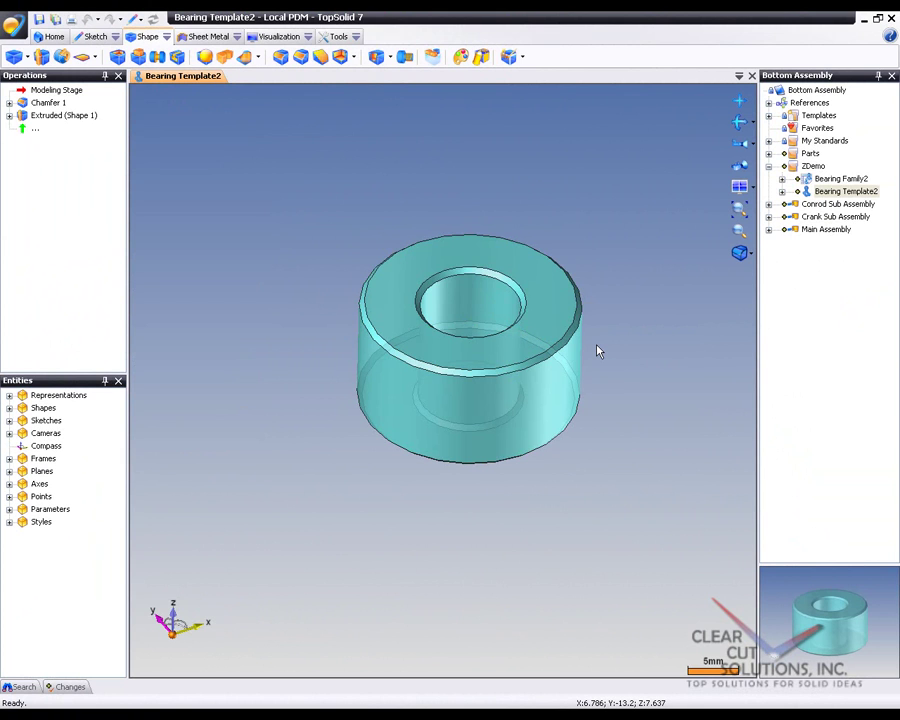
# - Show the bearing's driving dimensions and name the 10 mm inner diameter parameter id
pyautogui.doubleClick(545, 294)
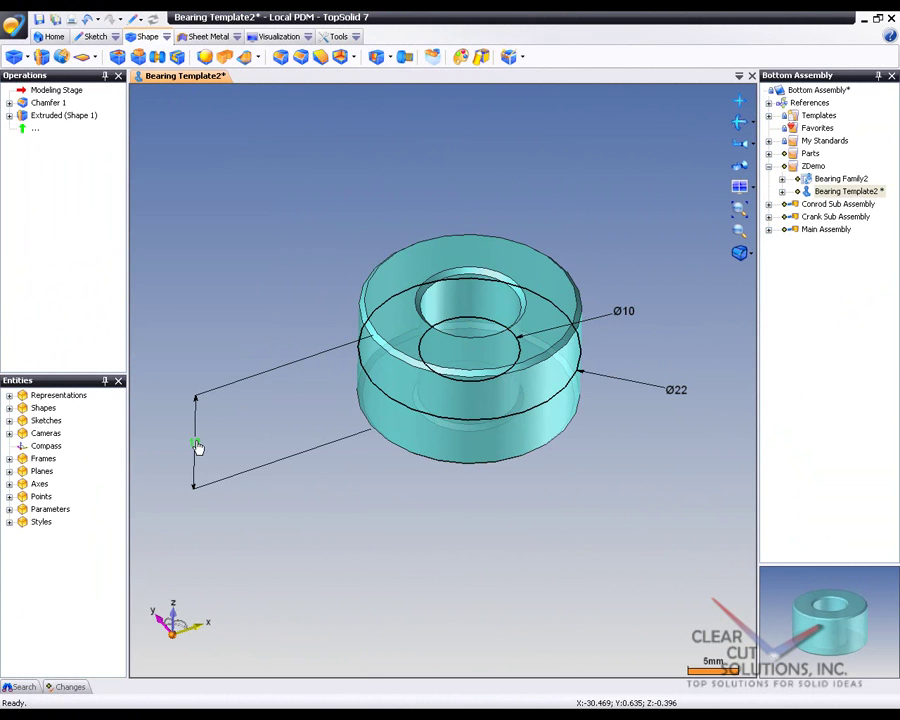
pyautogui.doubleClick(628, 312)
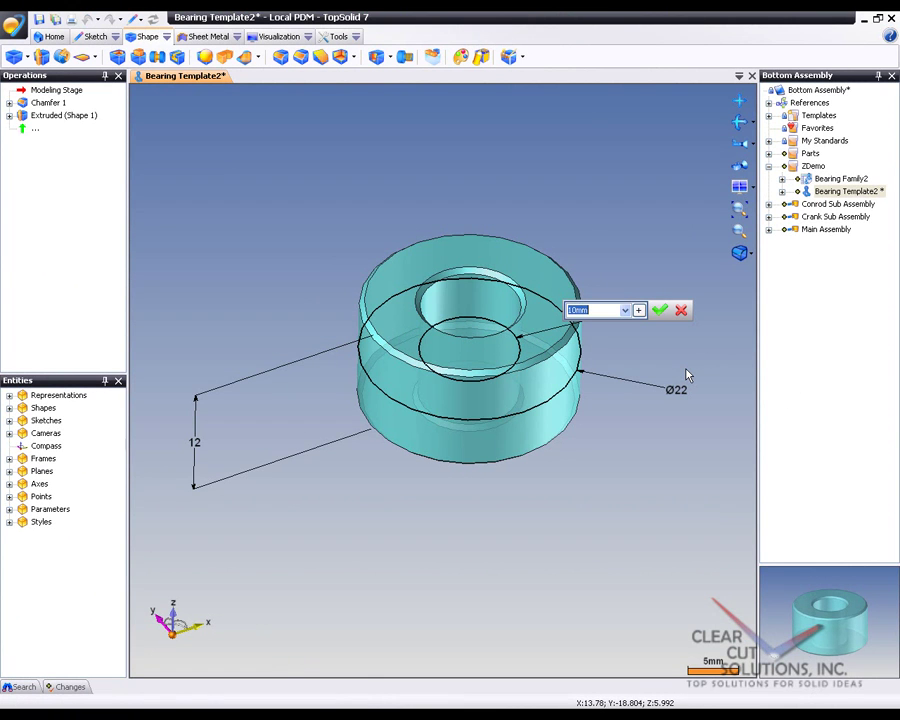
pyautogui.press('Home')
pyautogui.write('id=')
pyautogui.press('Return')
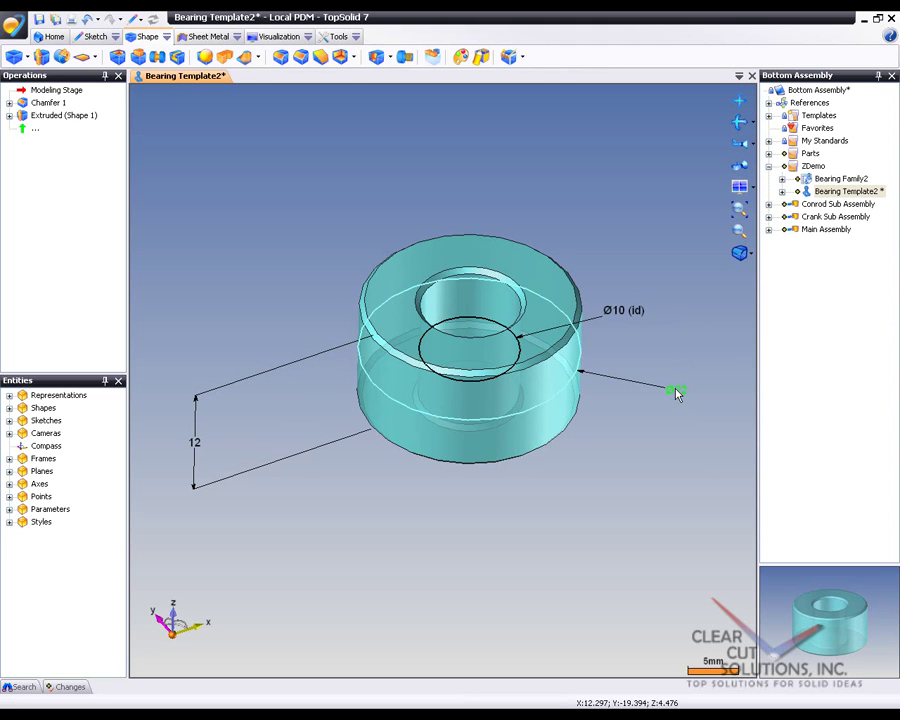
# - Name the bearing's 22 mm outer diameter dimension od as a parameter
pyautogui.doubleClick(676, 393)
pyautogui.press('Home')
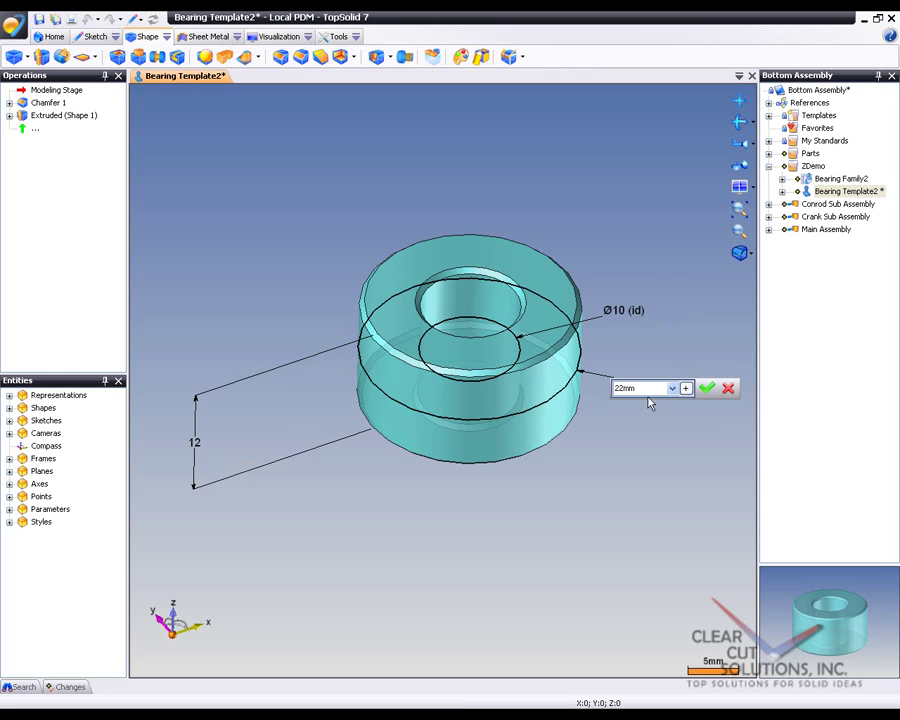
pyautogui.write('od=')
pyautogui.press('Return')
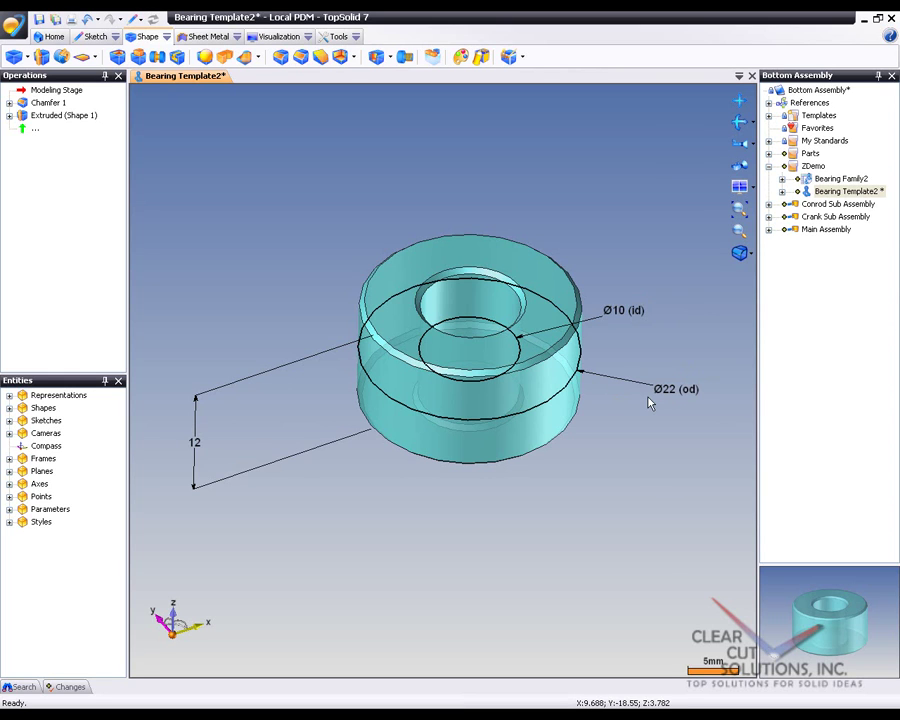
# - Name the bearing's 12 mm height dimension h as a parameter
pyautogui.doubleClick(196, 445)
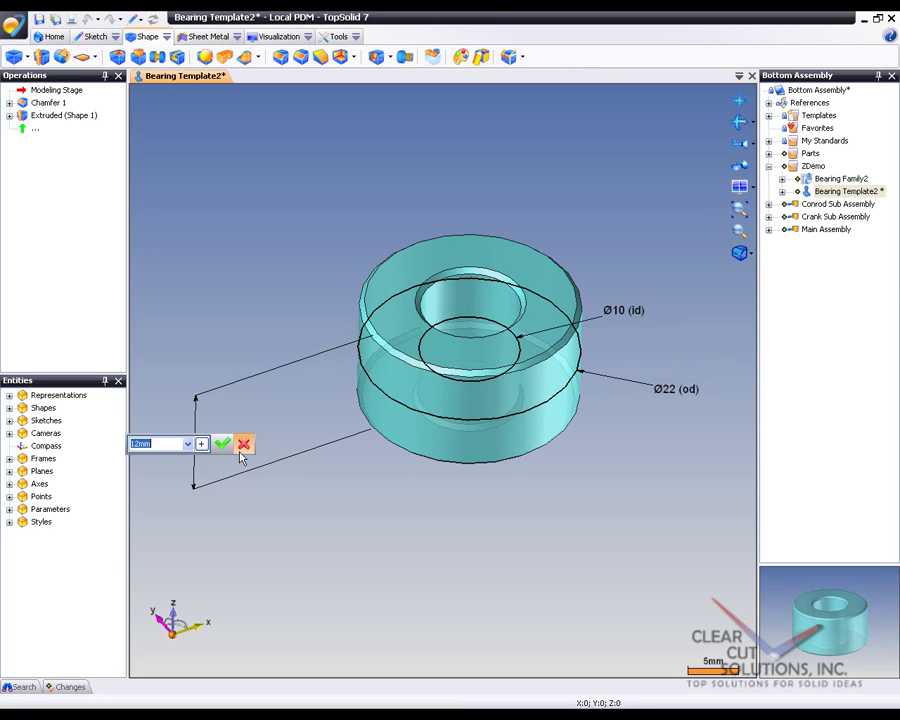
pyautogui.press('Home')
pyautogui.write('h')
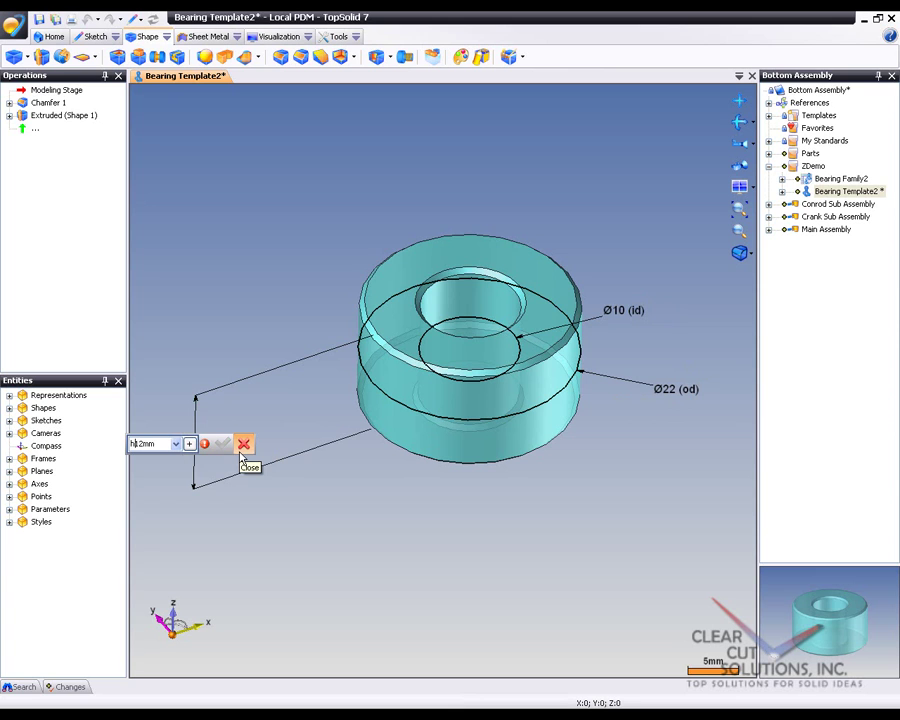
pyautogui.write('=')
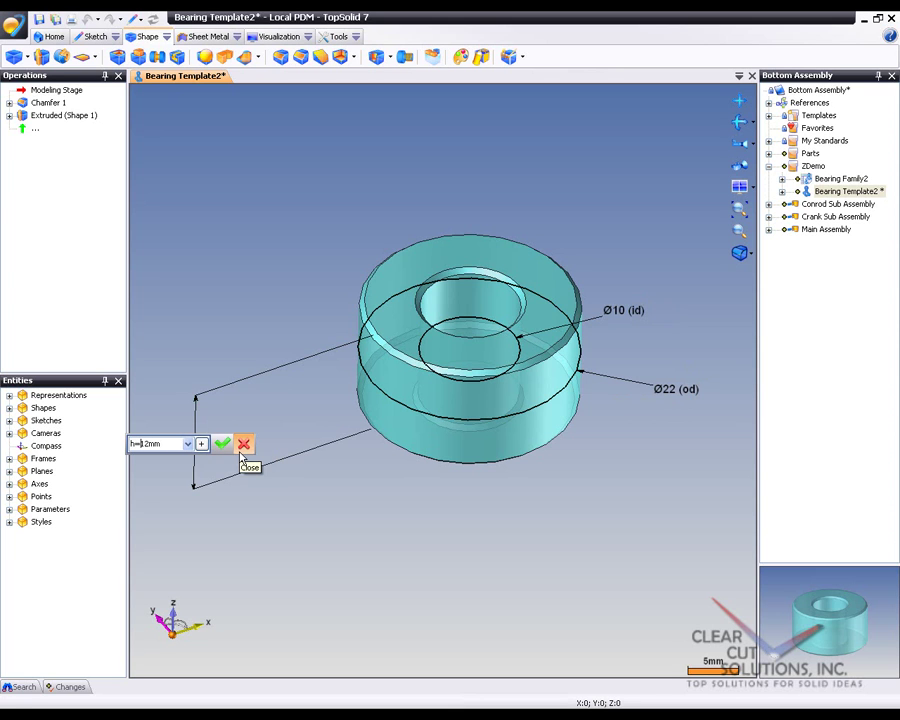
pyautogui.press('Return')
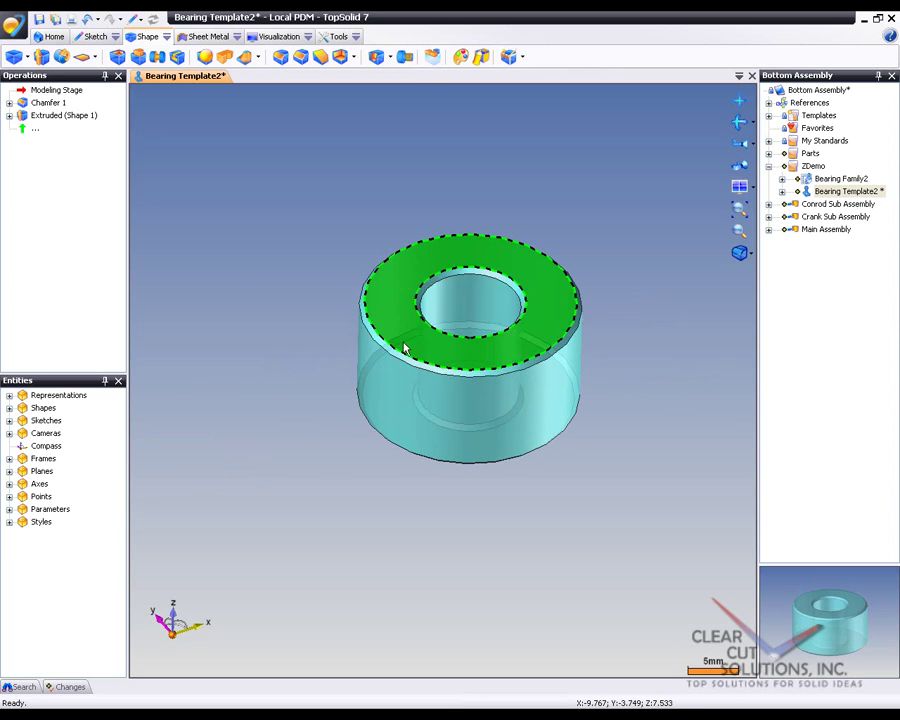
# - Create a Boolean parameter named chamfer with the value True
pyautogui.click(331, 40)
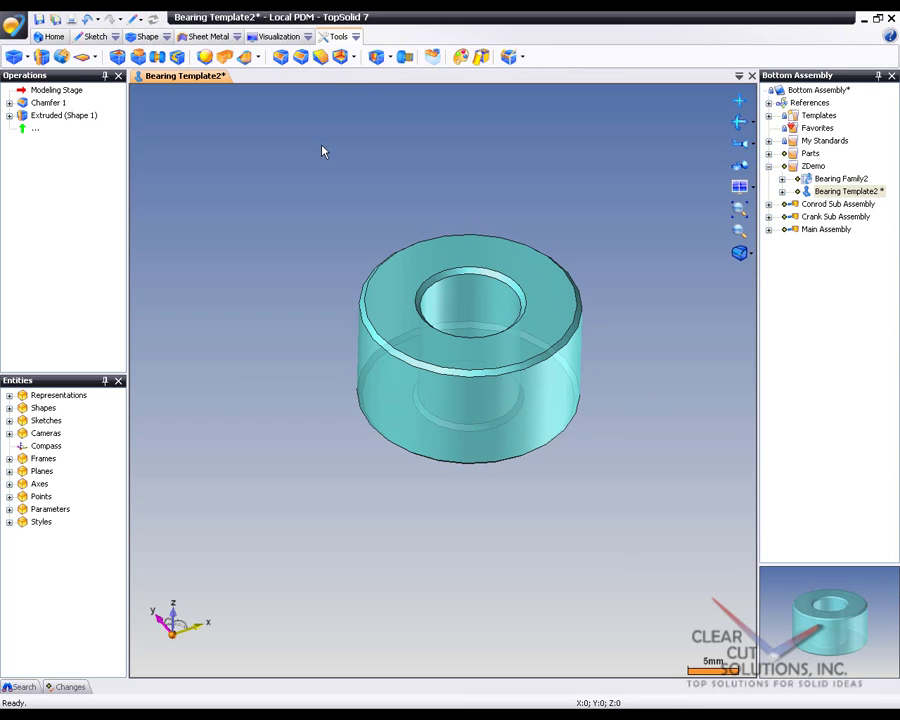
pyautogui.click(28, 59)
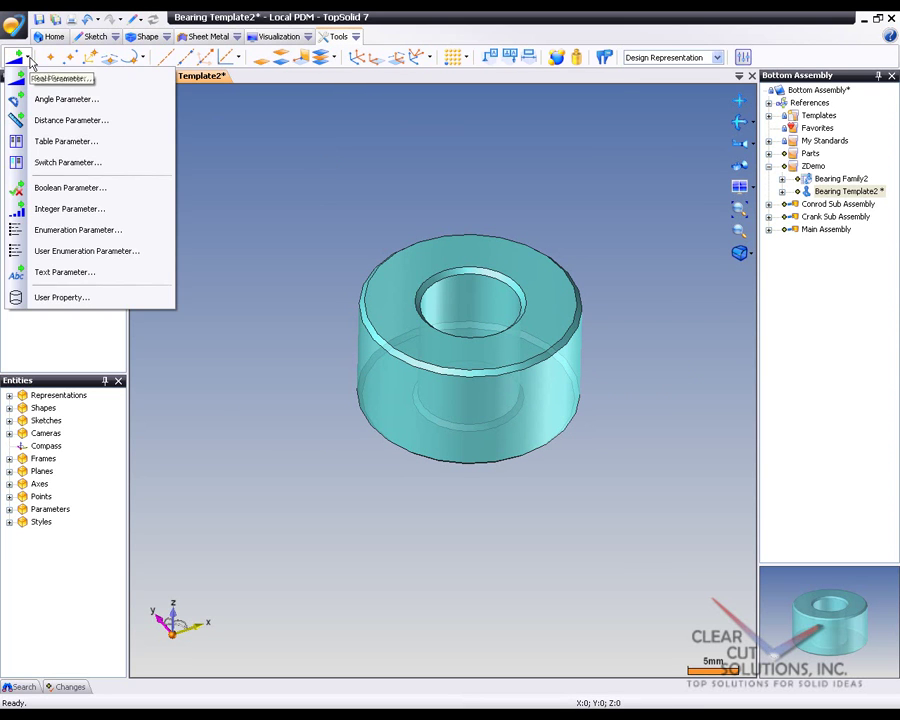
pyautogui.click(54, 188)
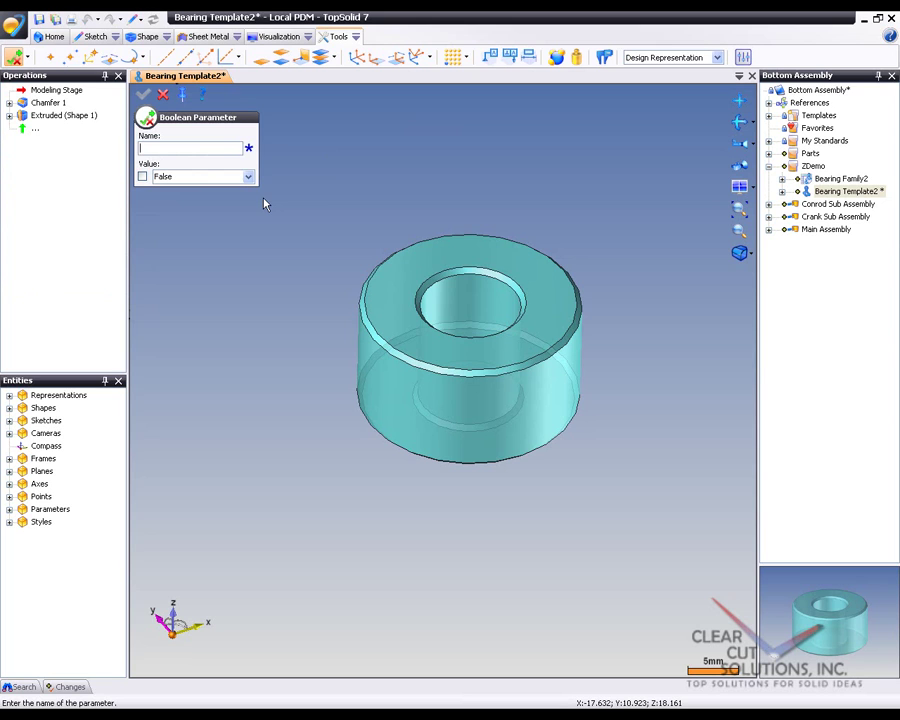
pyautogui.write('chamfer')
pyautogui.click(142, 176)
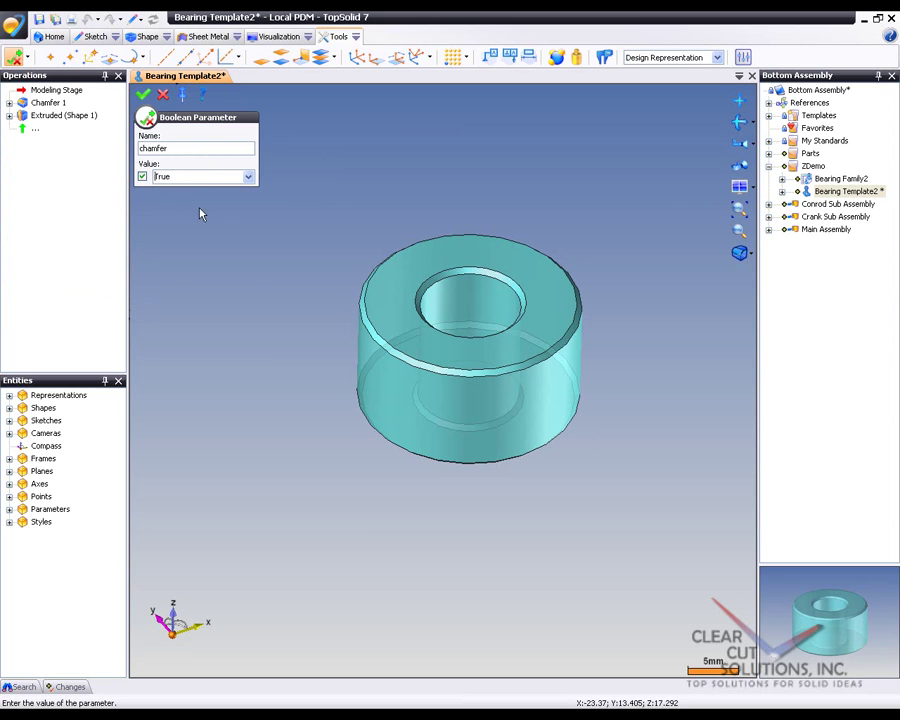
pyautogui.click(143, 94)
pyautogui.click(163, 95)
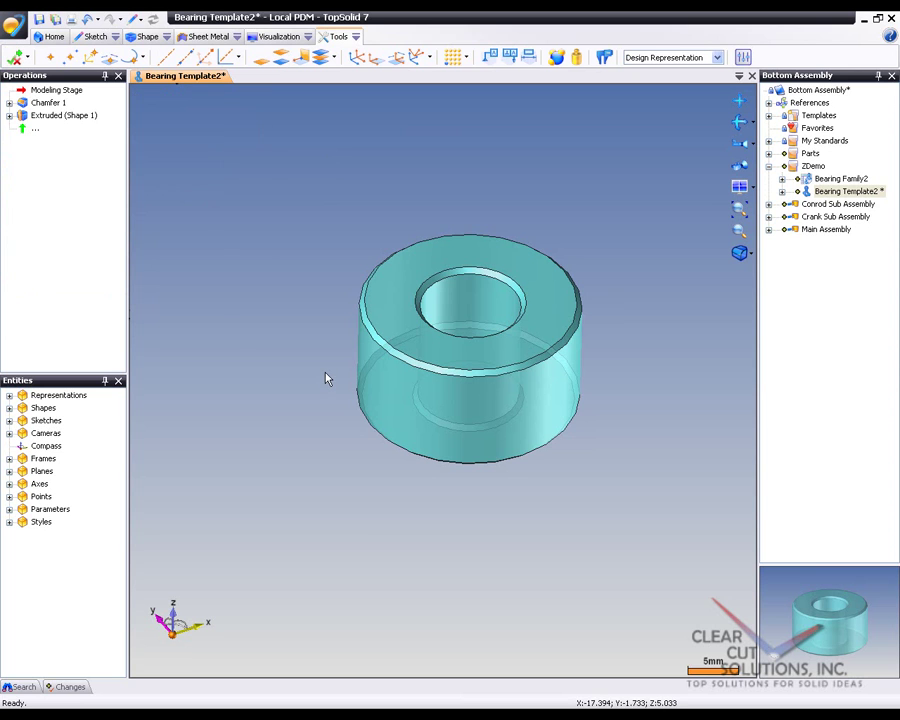
# - Add a condition to the bearing's chamfer operation that ties it to the Boolean parameter chamfer
pyautogui.scroll(5, 354, 265)
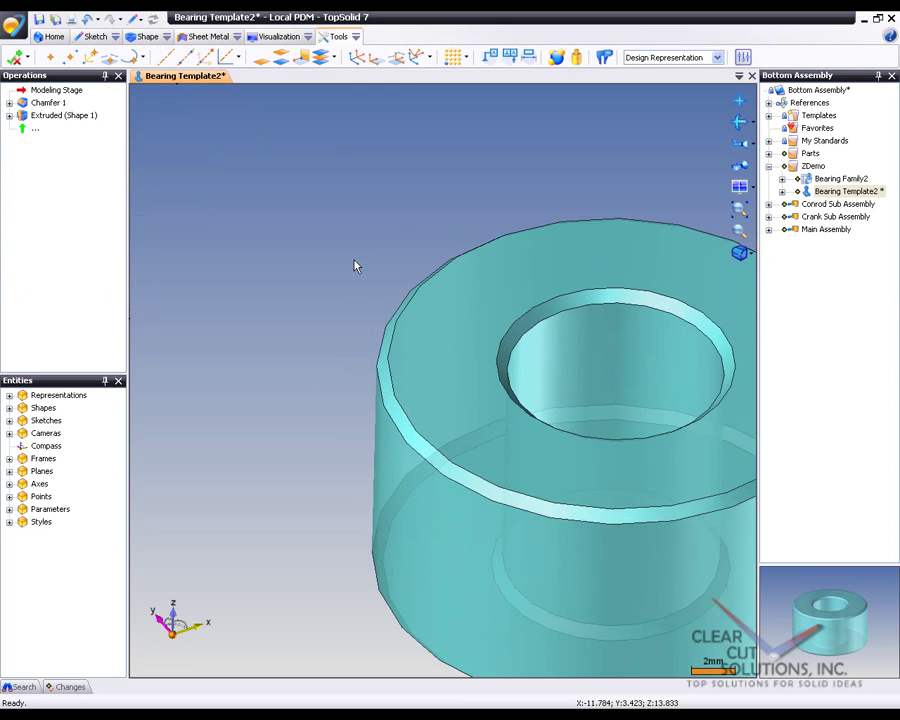
pyautogui.rightClick(394, 414)
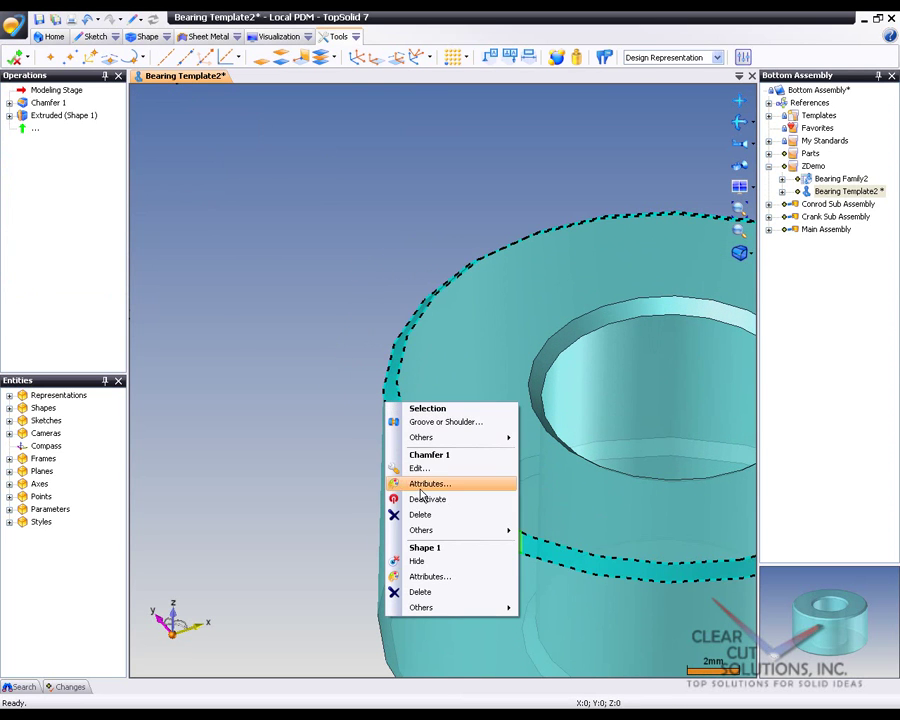
pyautogui.moveTo(420, 530)
pyautogui.click(547, 533)
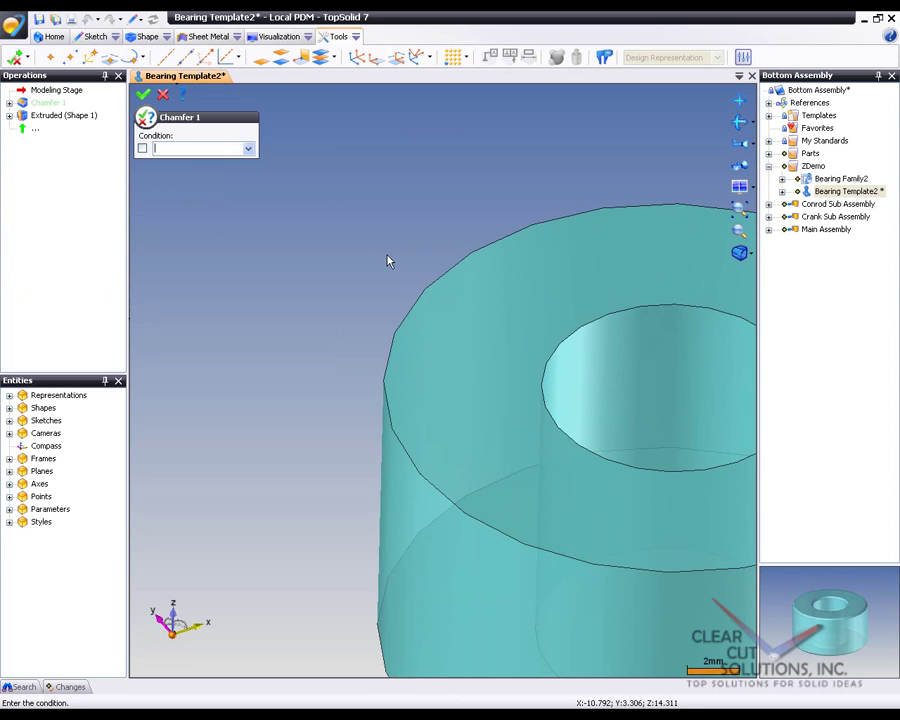
pyautogui.click(225, 181)
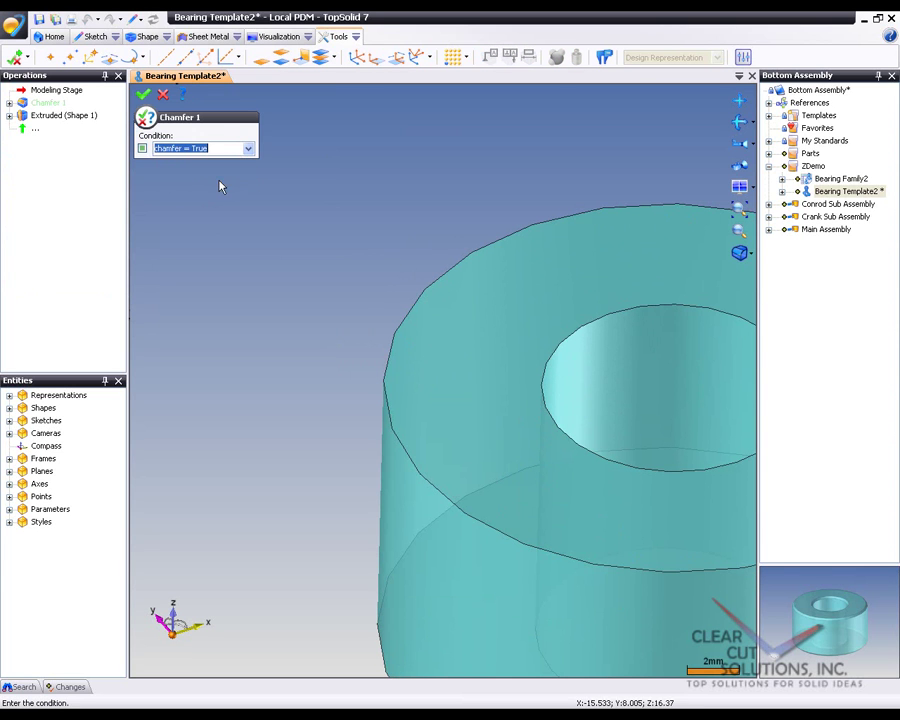
pyautogui.click(143, 95)
pyautogui.scroll(-3, 259, 233)
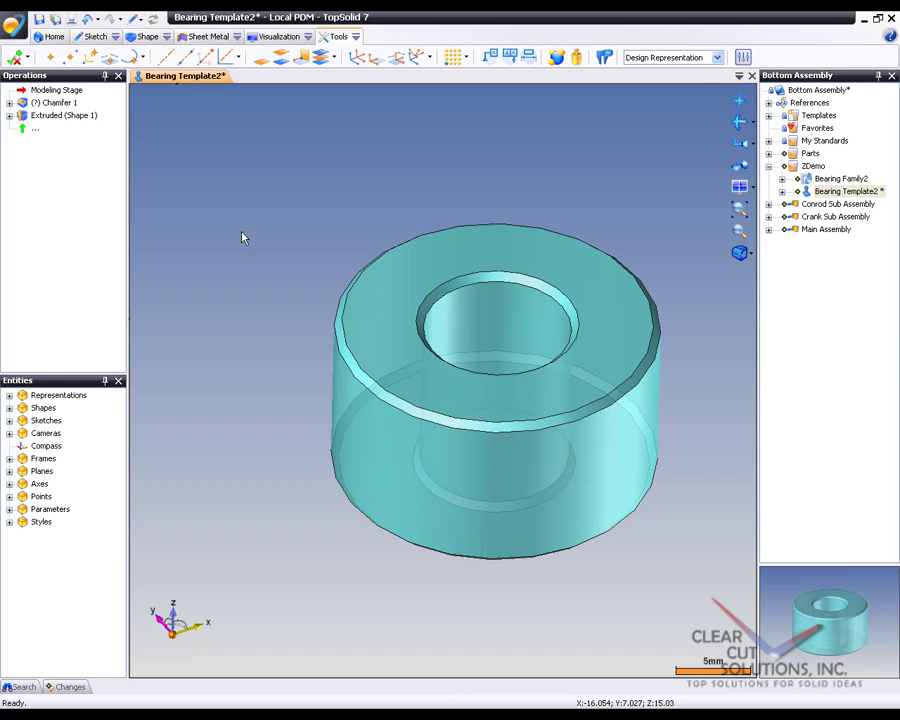
# - Test the conditional chamfer by setting the chamfer parameter to False and back to True
pyautogui.click(9, 509)
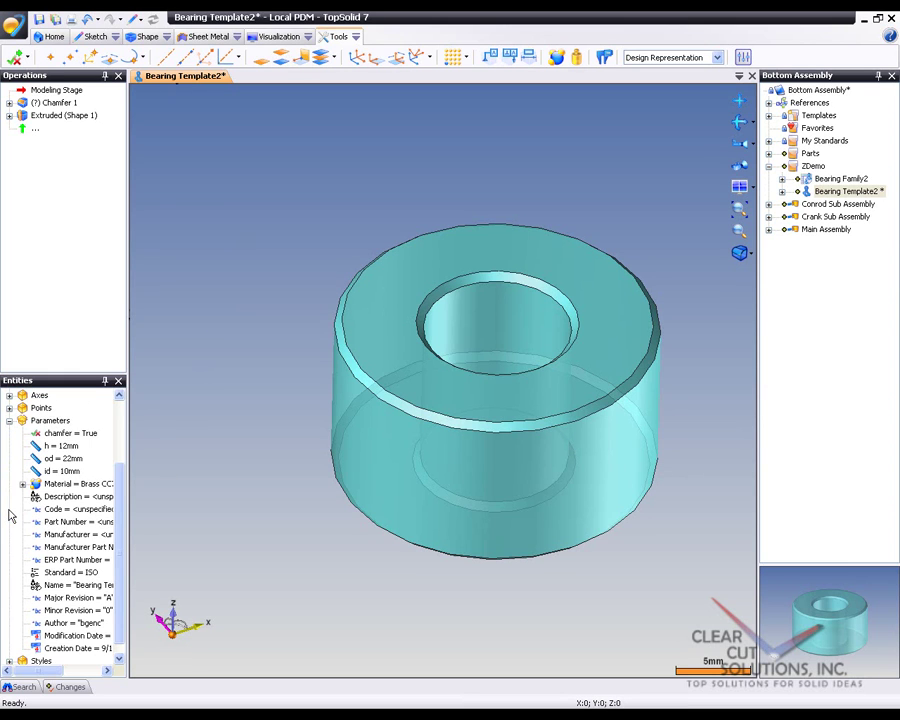
pyautogui.doubleClick(72, 436)
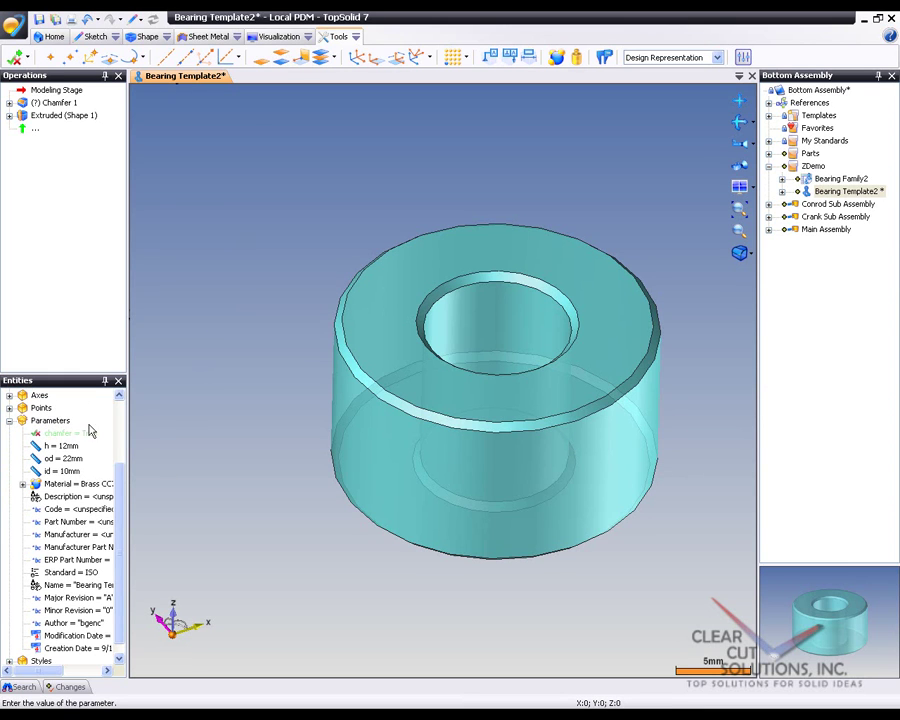
pyautogui.click(142, 176)
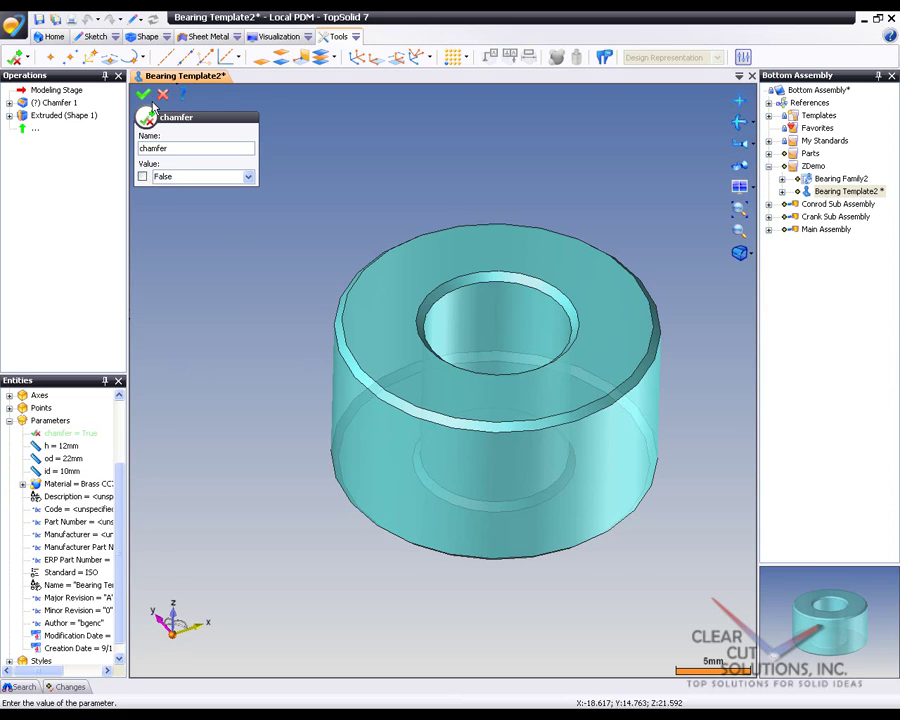
pyautogui.click(143, 94)
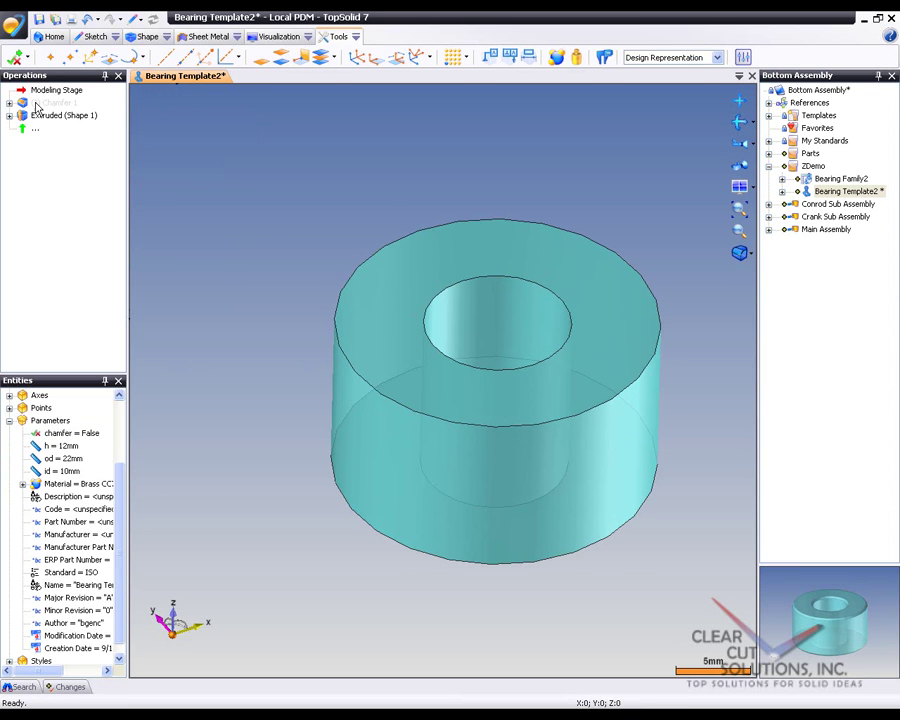
pyautogui.doubleClick(70, 433)
pyautogui.click(142, 176)
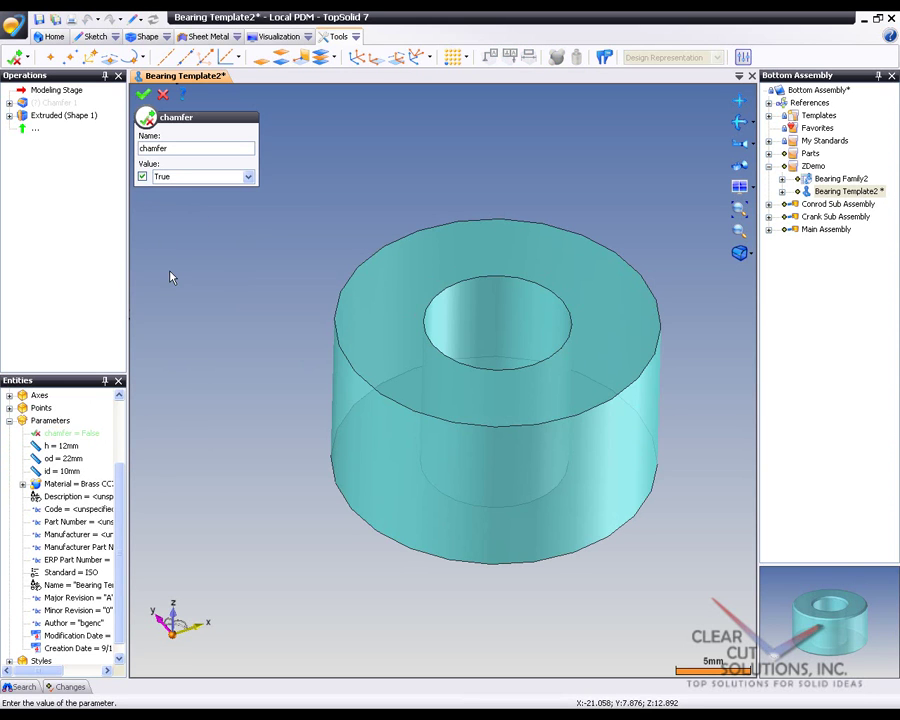
pyautogui.click(143, 94)
pyautogui.scroll(-2, 207, 368)
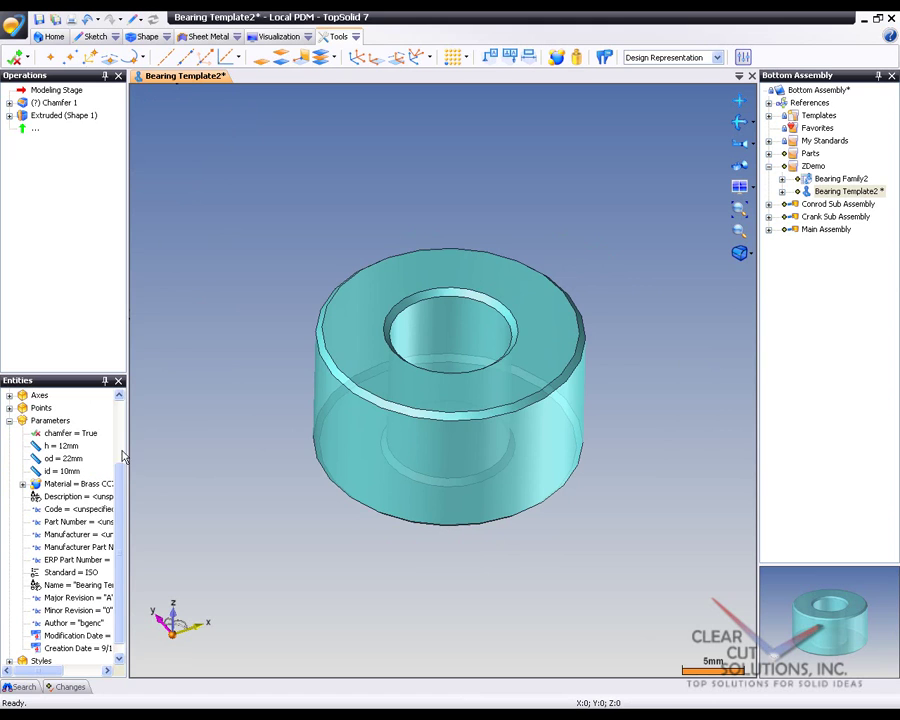
# - Check the h and od parameters in the entity list and save the Bearing Template2 part
pyautogui.click(61, 447)
pyautogui.click(56, 459)
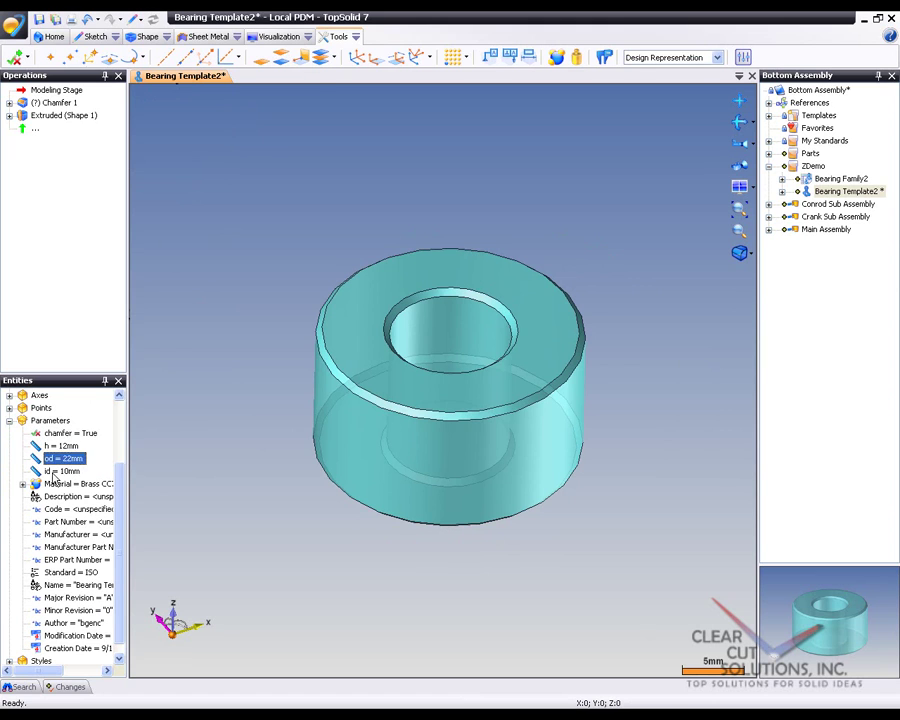
pyautogui.rightClick(186, 76)
pyautogui.click(219, 98)
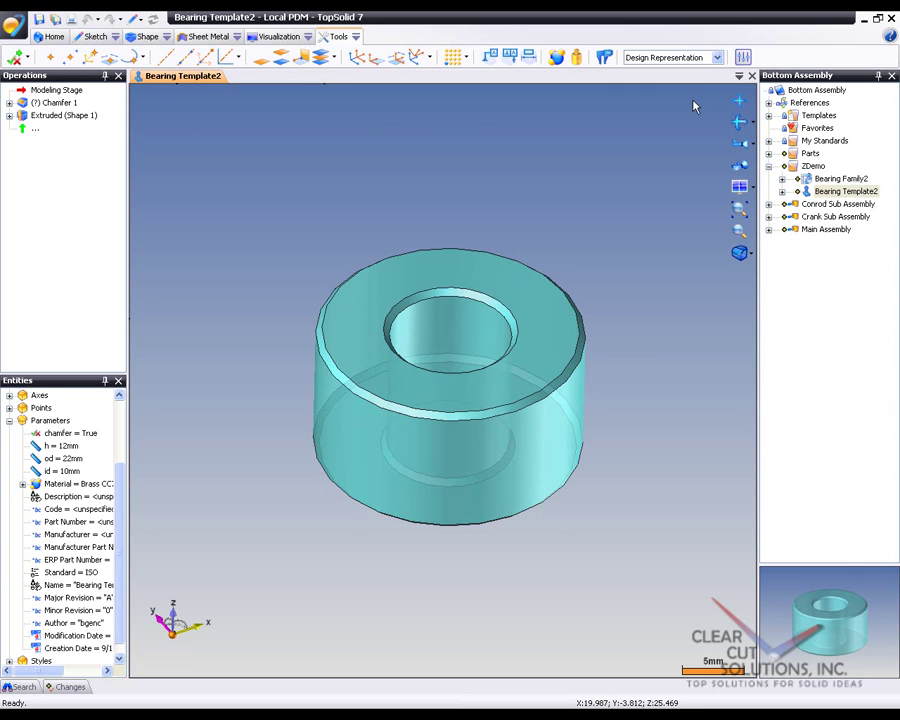
# - Create a Family document from the blank template in the ZDemo folder, name it Bearing Family2 and save it
pyautogui.rightClick(813, 166)
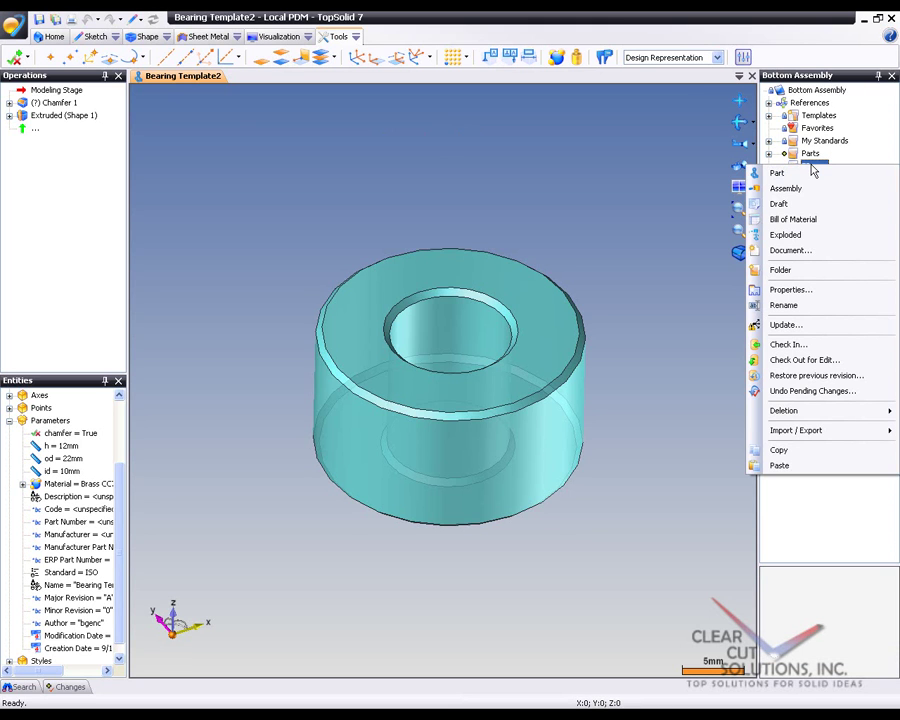
pyautogui.click(790, 250)
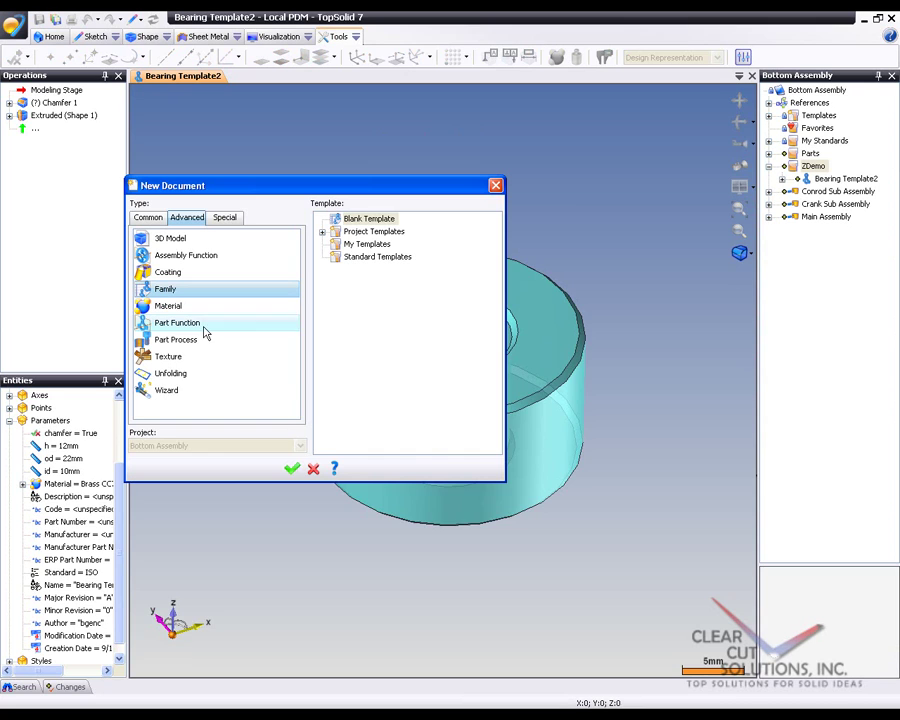
pyautogui.click(292, 468)
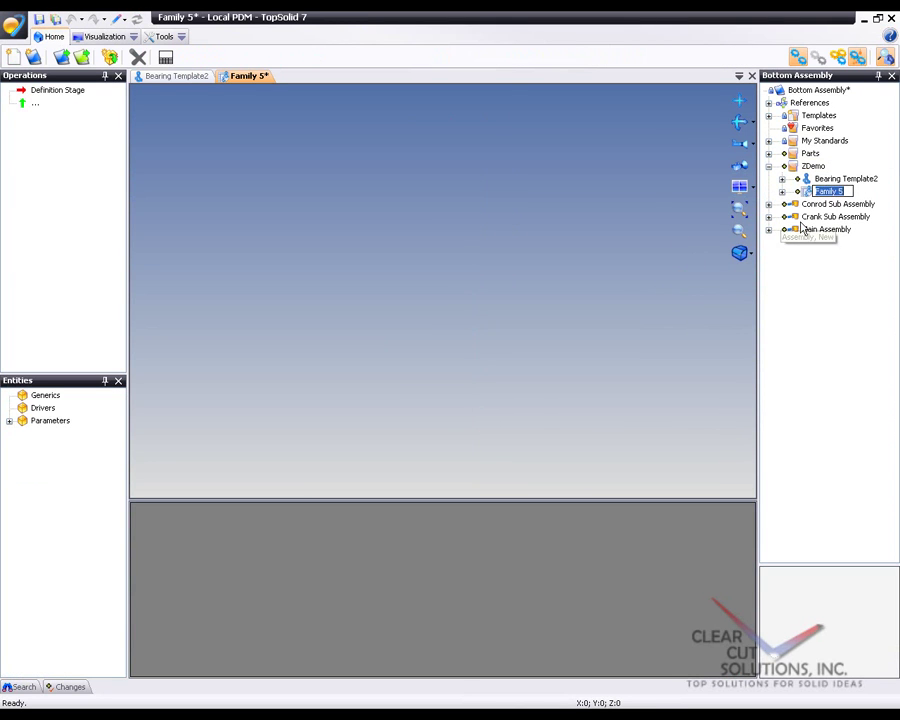
pyautogui.write('Bear')
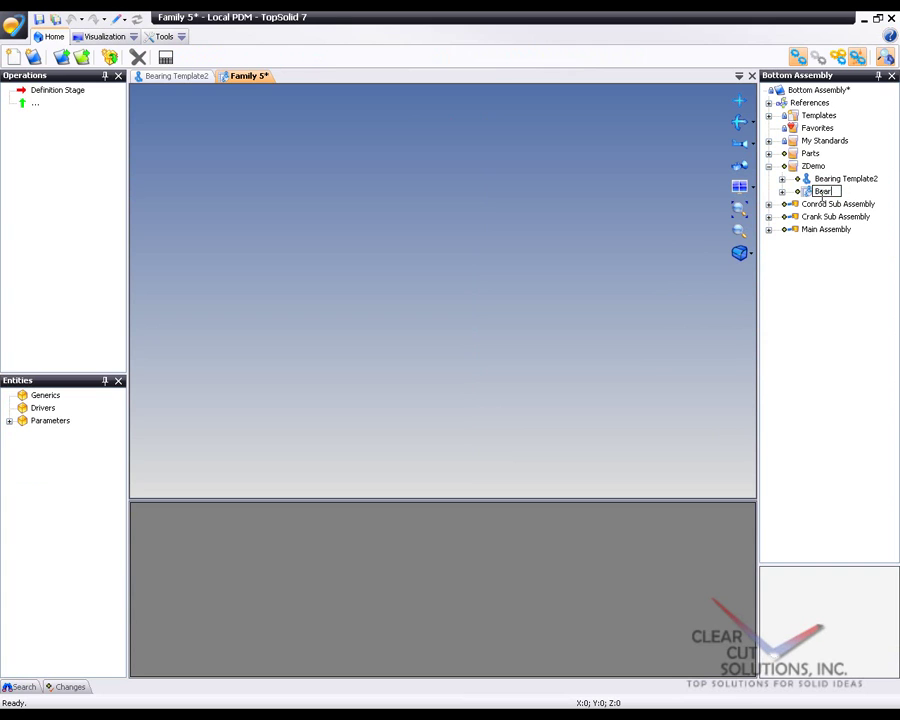
pyautogui.write('ing Family2')
pyautogui.press('Return')
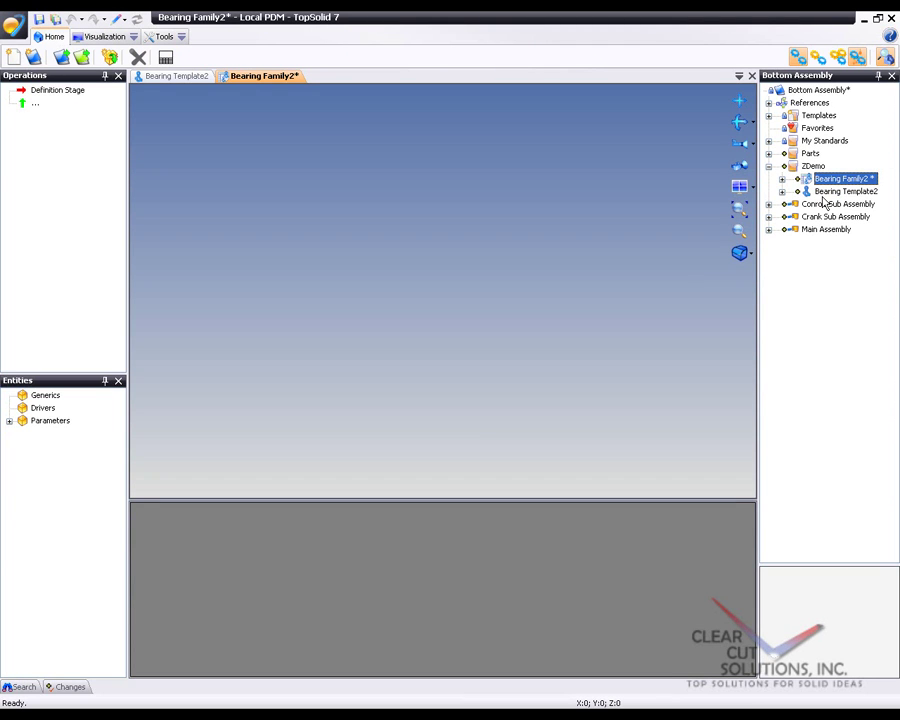
pyautogui.hotkey('ctrl', 's')
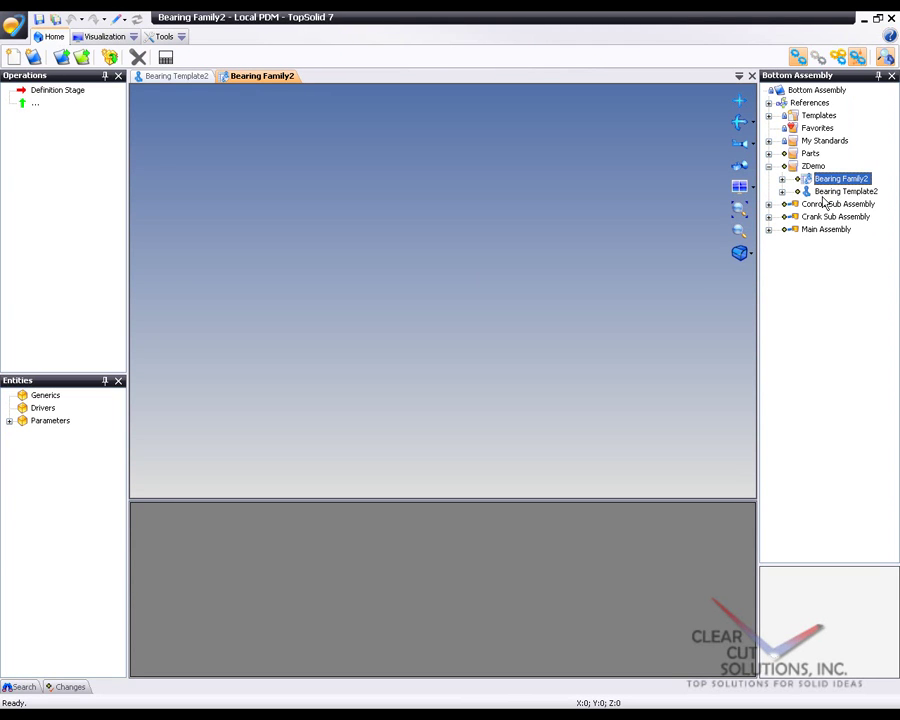
# - Insert the Bearing Template2 part into the Bearing Family2 document as its generic model
pyautogui.click(842, 192)
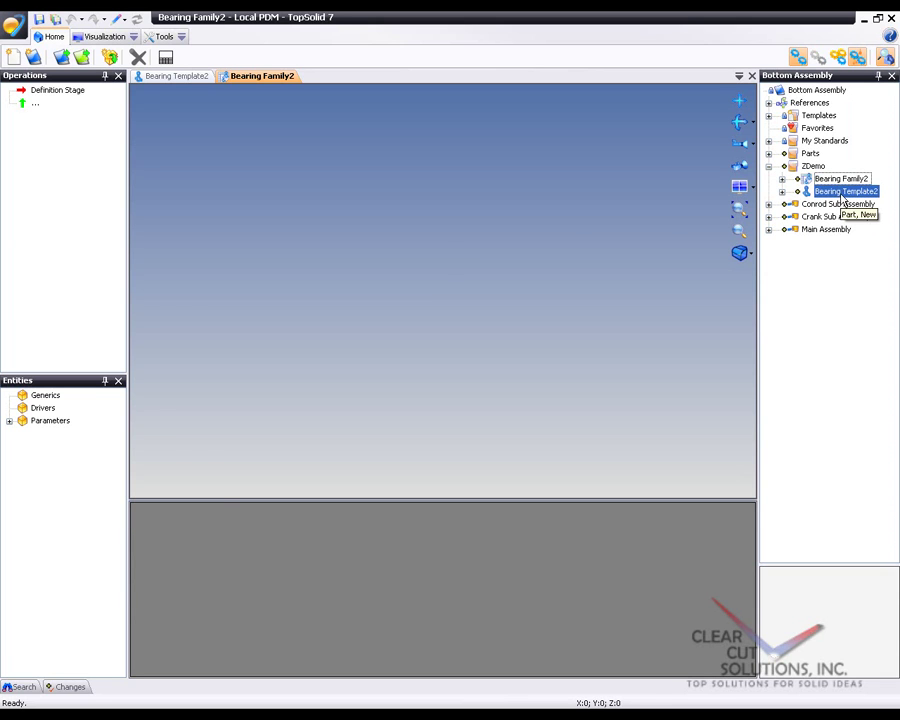
pyautogui.moveTo(841, 195); pyautogui.dragTo(443, 250)
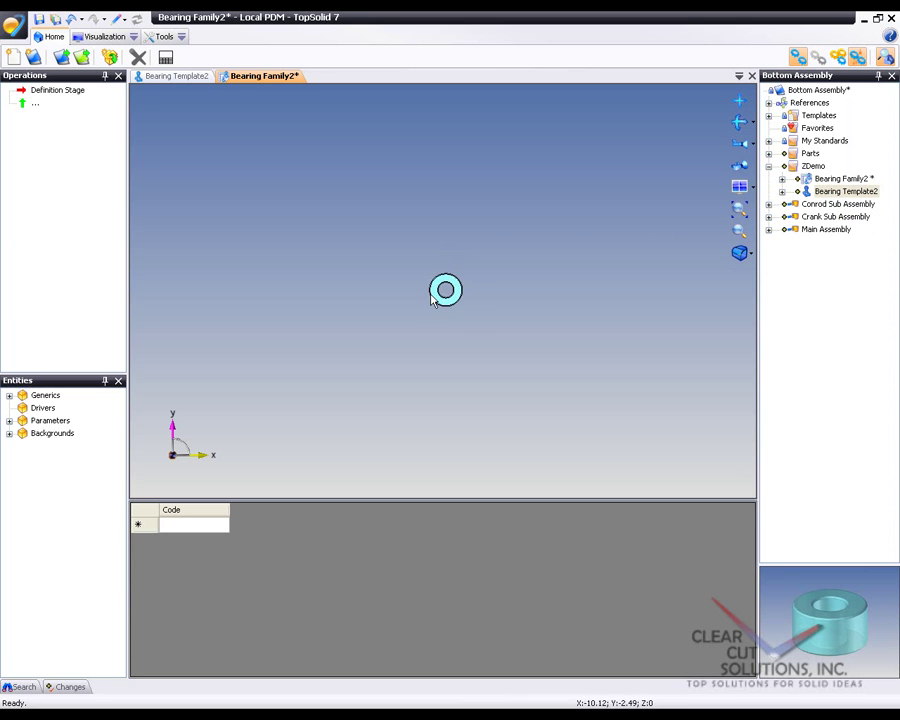
# - Enlarge the family's catalog table area and add the generics h, od, id and chamfer as table columns
pyautogui.scroll(5, 439, 289)
pyautogui.moveTo(500, 284); pyautogui.dragTo(456, 220, button='middle')
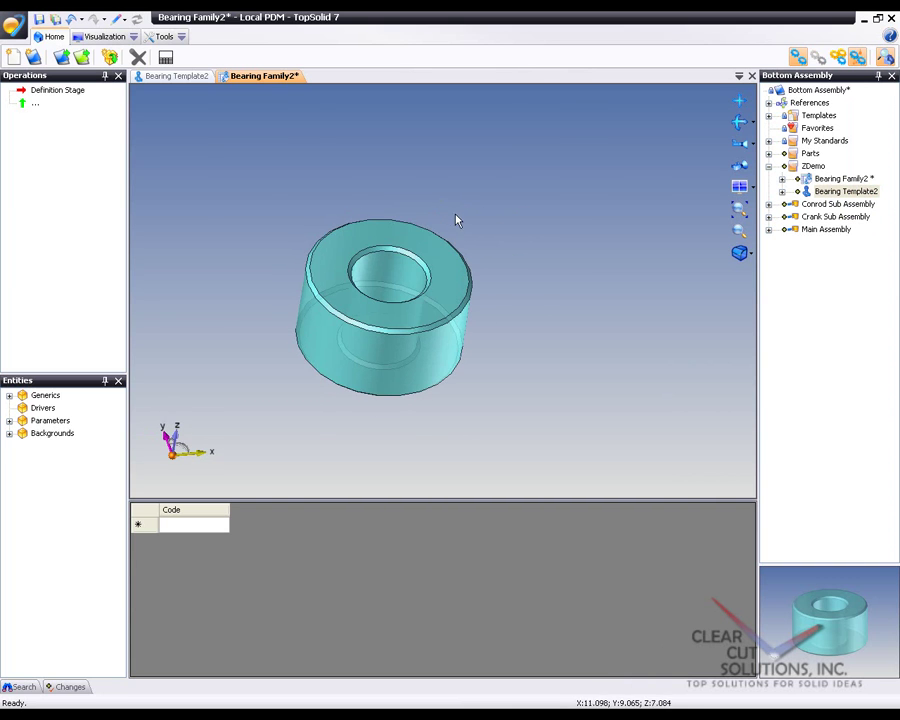
pyautogui.scroll(1, 230, 370)
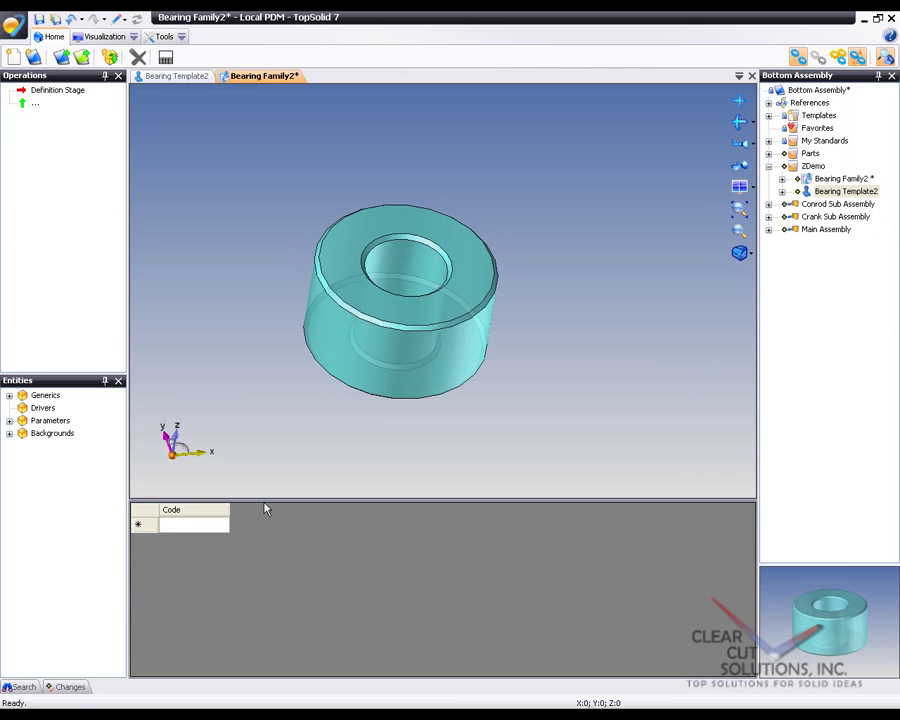
pyautogui.moveTo(264, 503); pyautogui.dragTo(276, 416)
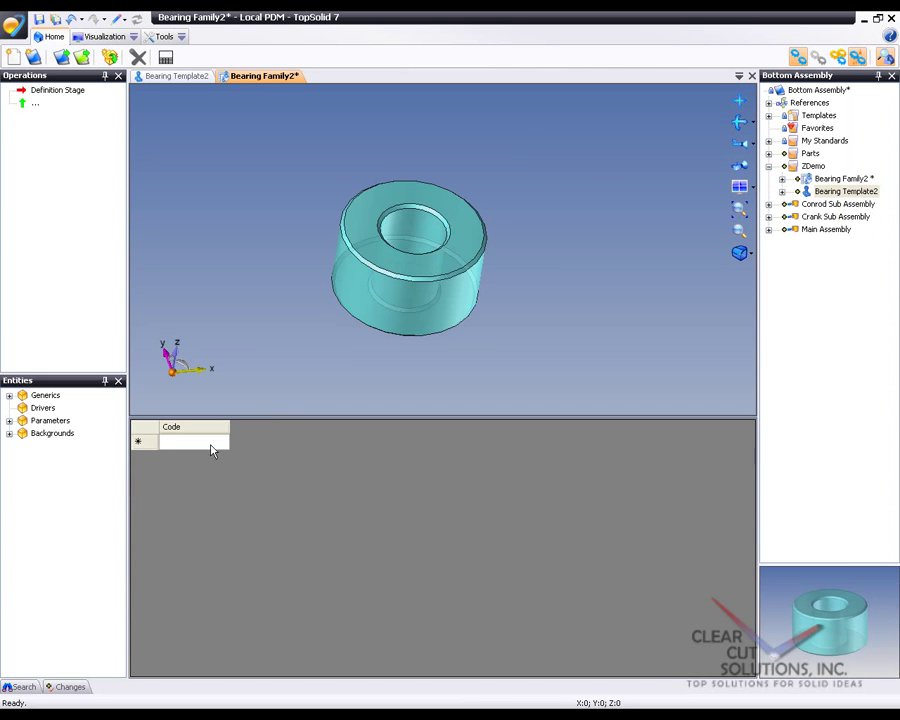
pyautogui.scroll(3, 321, 315)
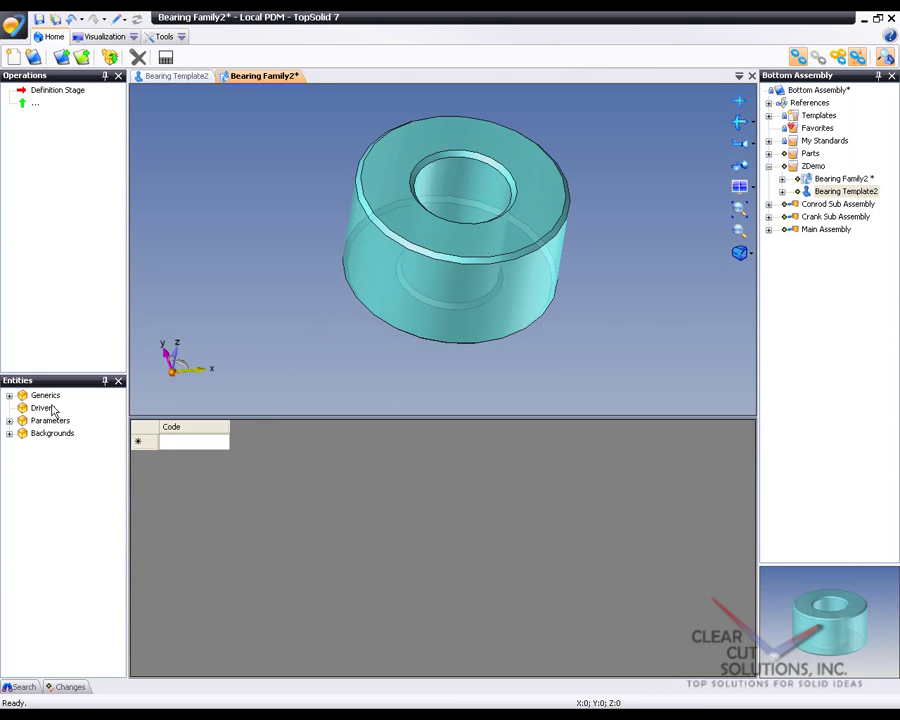
pyautogui.click(9, 396)
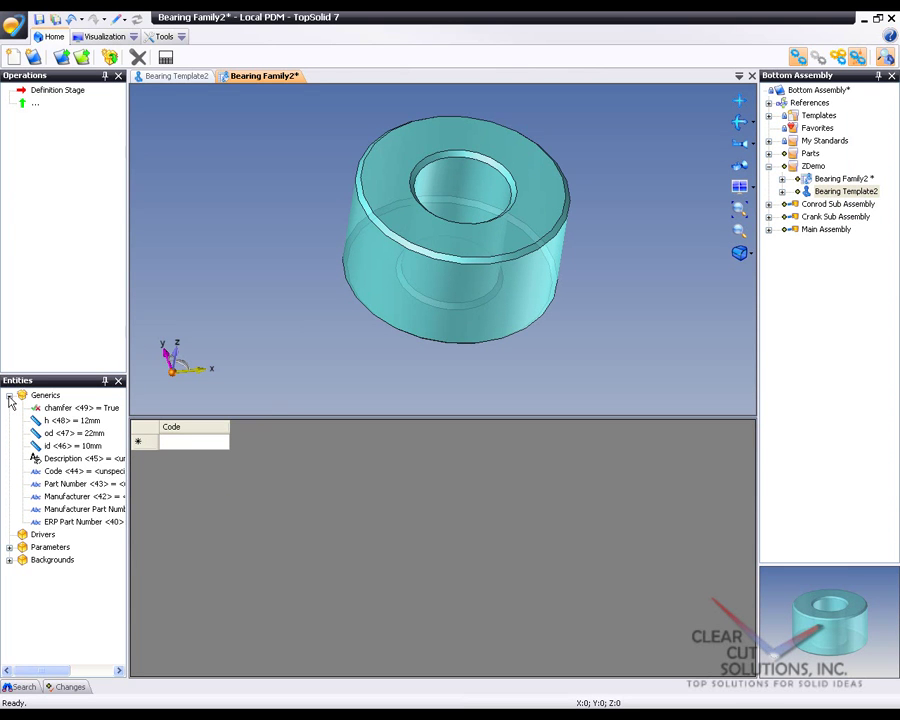
pyautogui.click(64, 423)
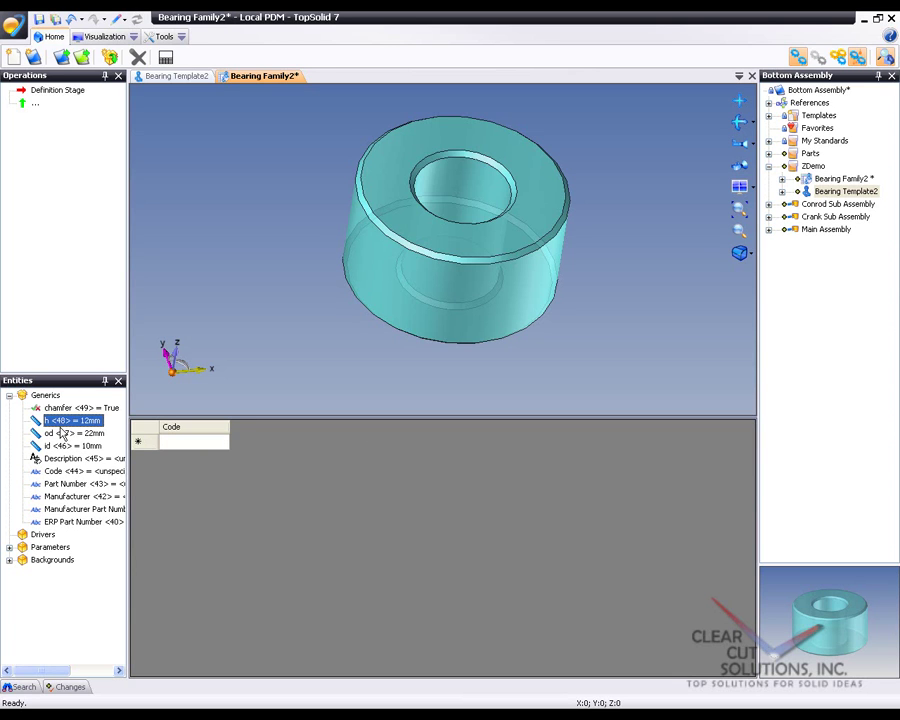
pyautogui.keyDown('ctrl'); pyautogui.click(58, 433); pyautogui.keyUp('ctrl')
pyautogui.keyDown('ctrl'); pyautogui.click(62, 445); pyautogui.keyUp('ctrl')
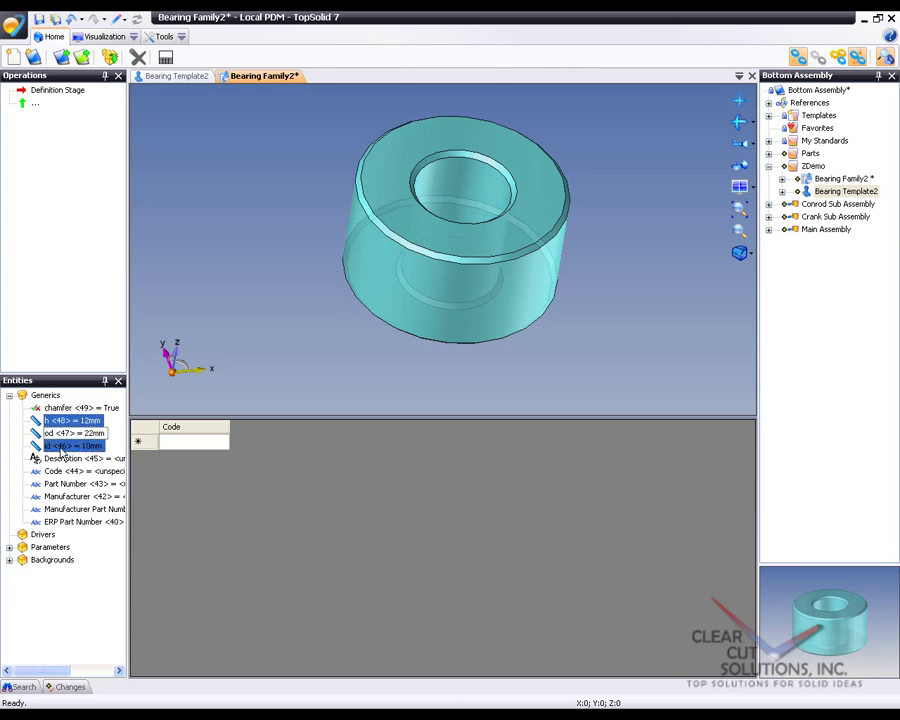
pyautogui.keyDown('ctrl'); pyautogui.click(59, 406); pyautogui.keyUp('ctrl')
pyautogui.moveTo(70, 437); pyautogui.dragTo(274, 445)
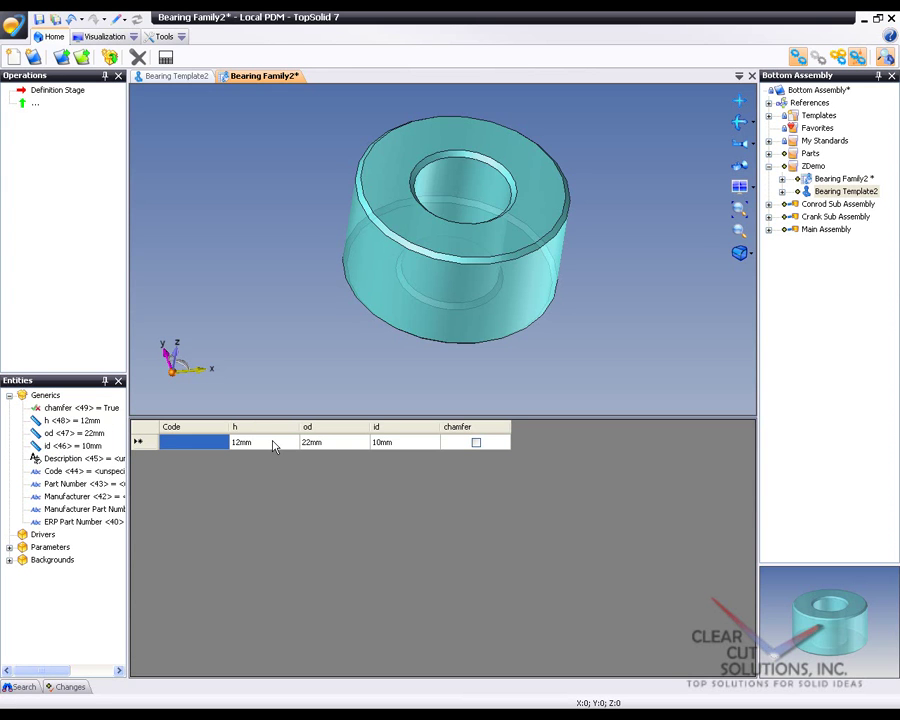
# - Enter the code 12x22x10c for the first catalog row and enable its chamfer option
pyautogui.click(196, 443)
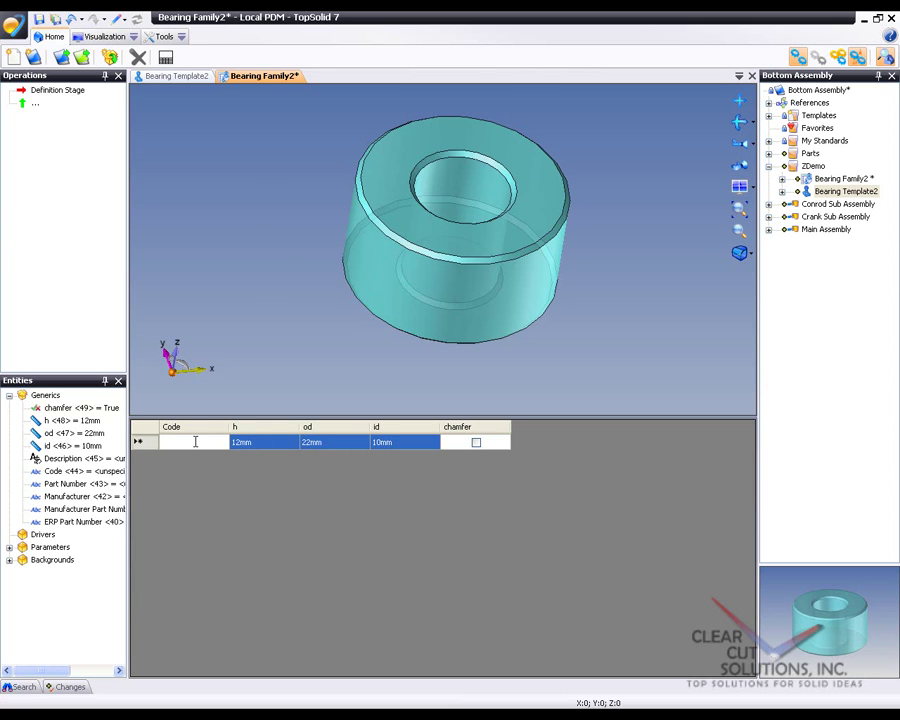
pyautogui.write('12x')
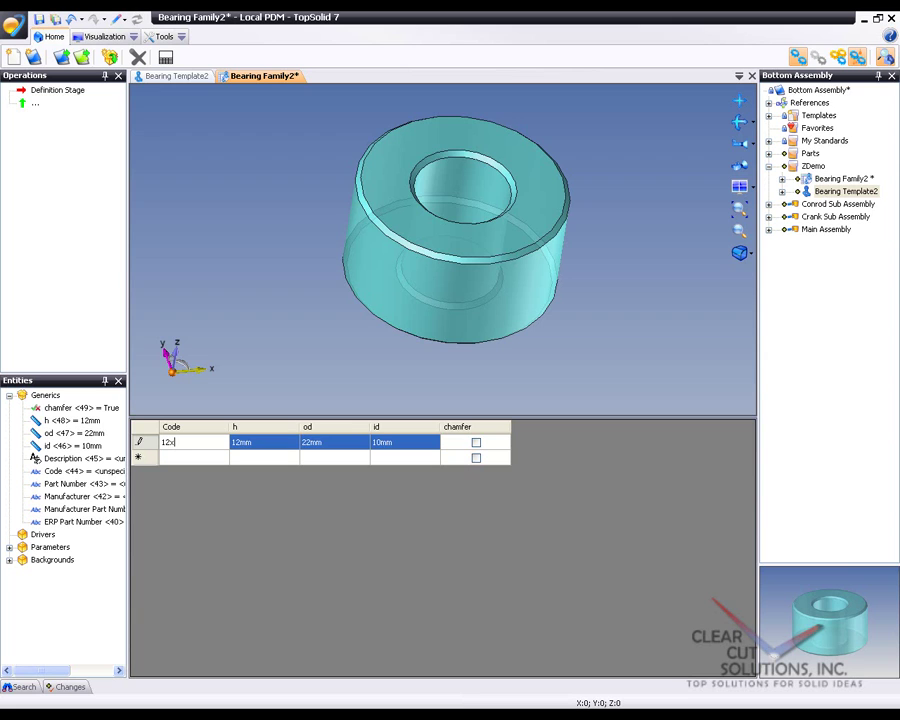
pyautogui.write('22x10c')
pyautogui.press('Tab')
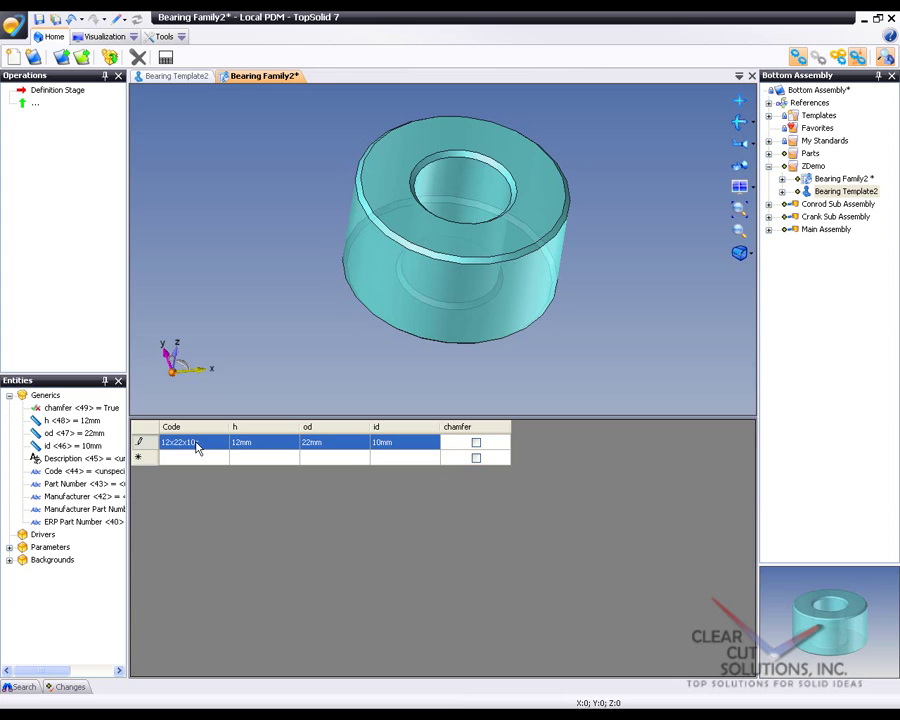
pyautogui.click(478, 445)
pyautogui.press('Tab')
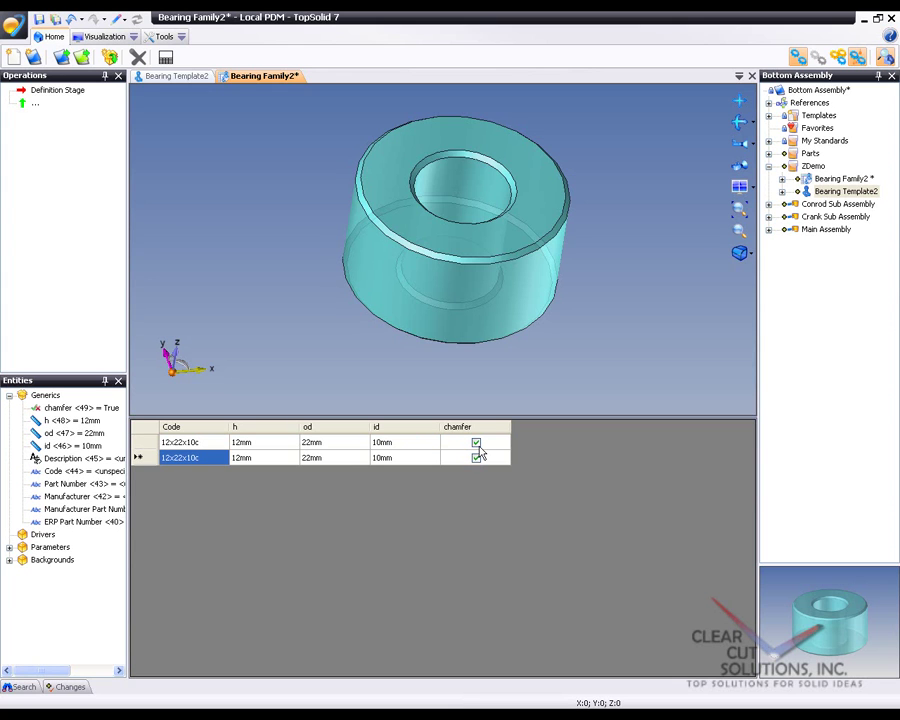
# - Add a second catalog row with the code 10x18x8 and disable its chamfer option
pyautogui.click(165, 457)
pyautogui.moveTo(168, 457); pyautogui.dragTo(161, 457)
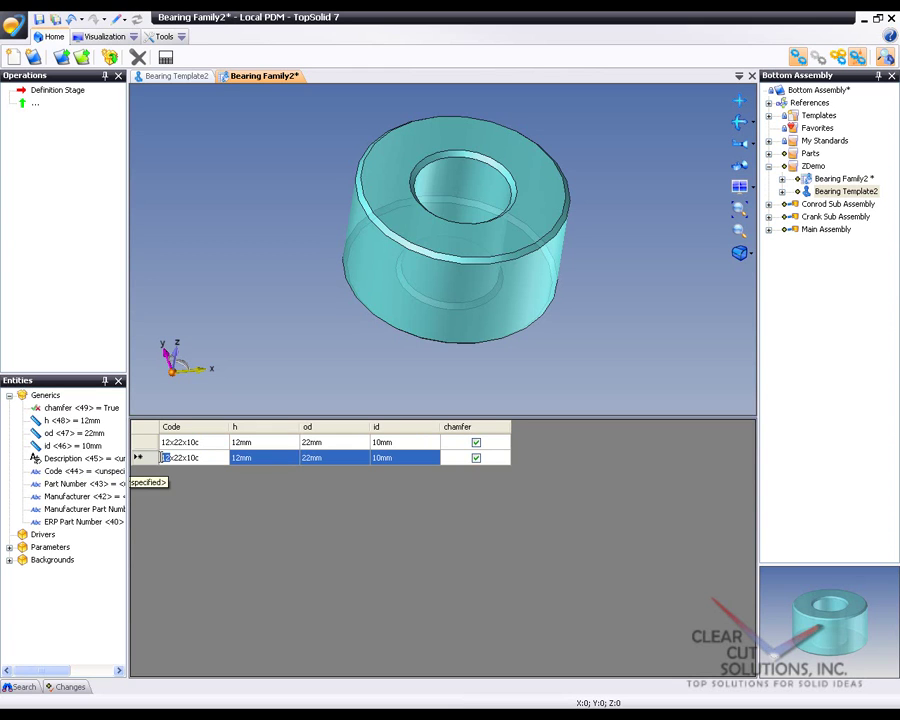
pyautogui.write('10')
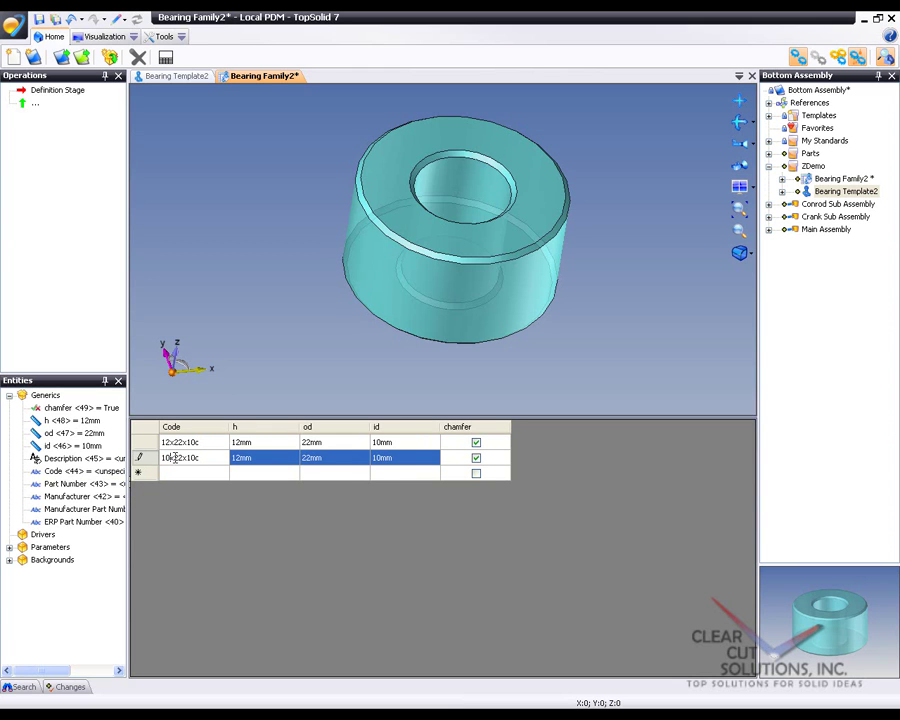
pyautogui.moveTo(183, 457); pyautogui.dragTo(173, 458)
pyautogui.doubleClick(193, 458)
pyautogui.click(192, 457)
pyautogui.moveTo(188, 457); pyautogui.dragTo(201, 458)
pyautogui.write('8x8')
pyautogui.click(286, 458)
pyautogui.click(476, 458)
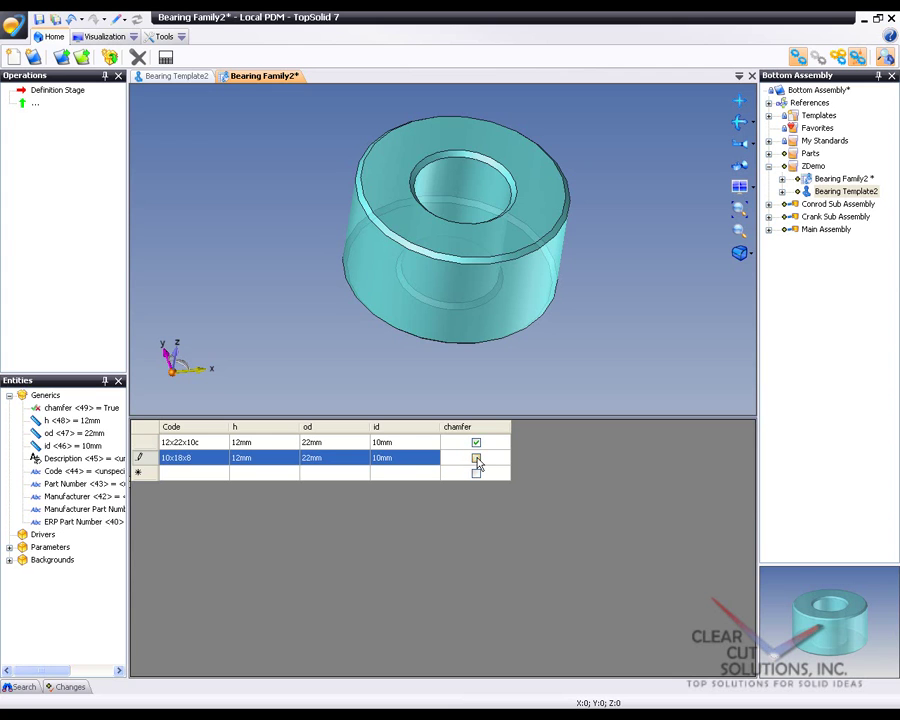
pyautogui.click(476, 472)
# - View the instance of the 10x18x8 catalog row and that of the 12x22x10c row
pyautogui.click(144, 459)
pyautogui.rightClick(145, 461)
pyautogui.click(186, 471)
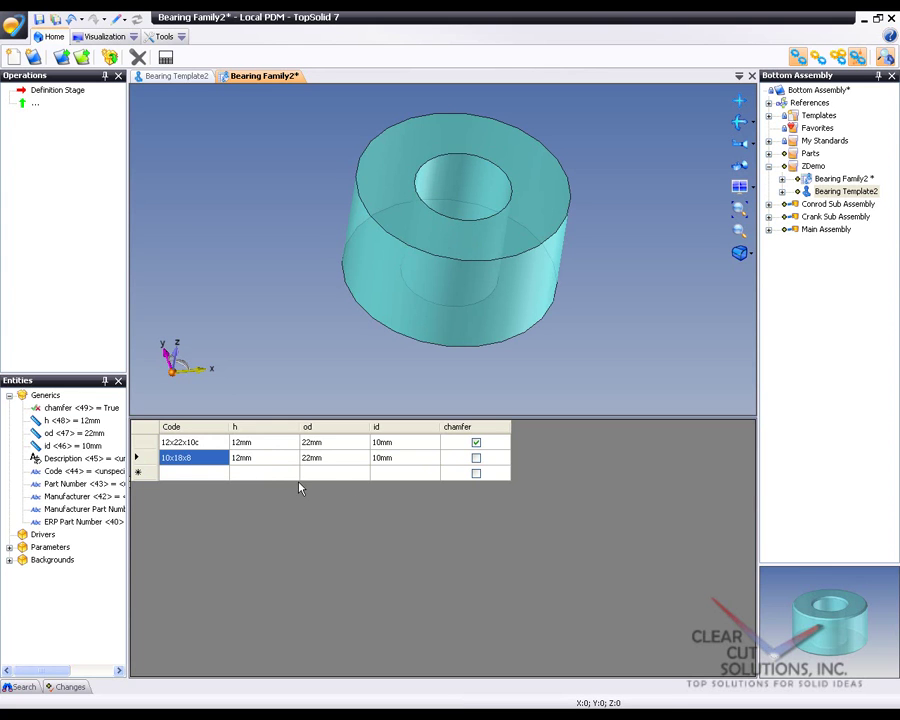
pyautogui.click(150, 446)
pyautogui.rightClick(153, 449)
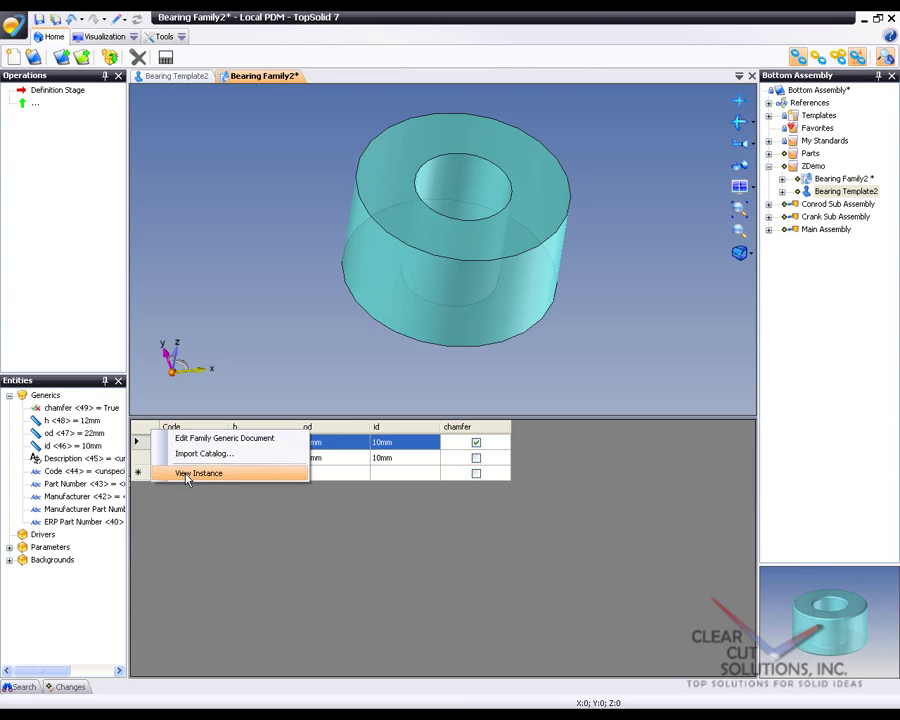
pyautogui.click(186, 472)
# - Set the 10x18x8 catalog row's values to h 10 mm, od 18 mm and id 8 mm
pyautogui.click(142, 460)
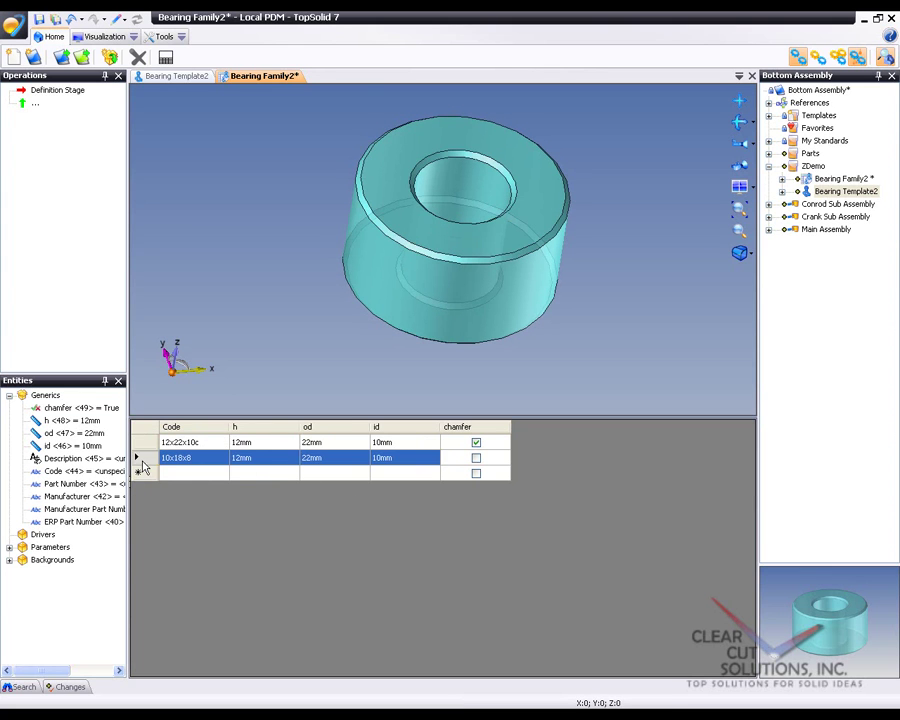
pyautogui.click(240, 457)
pyautogui.write('10')
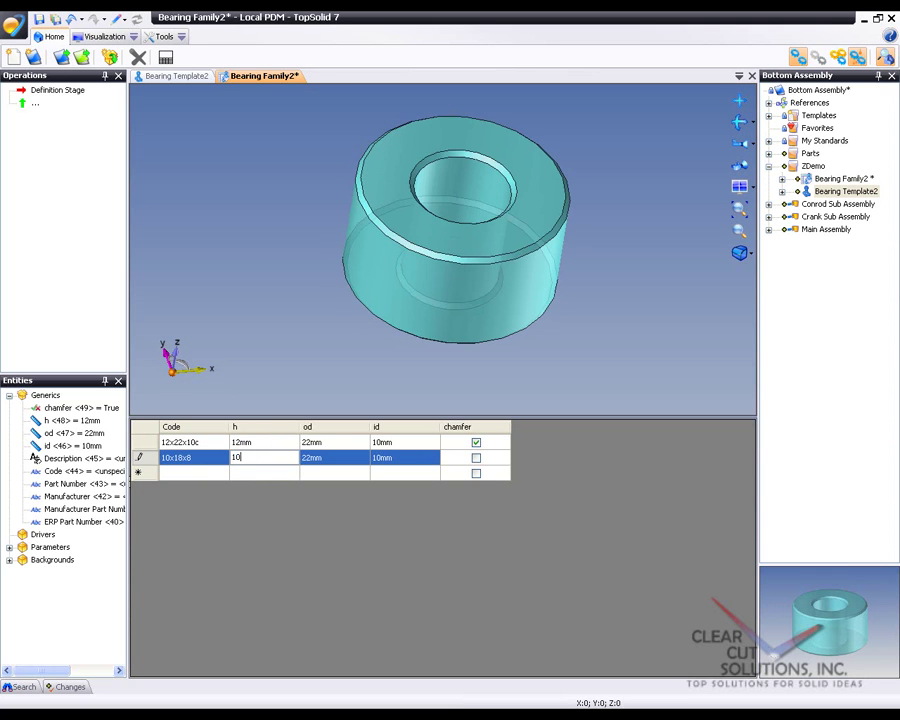
pyautogui.press('Tab')
pyautogui.write('8')
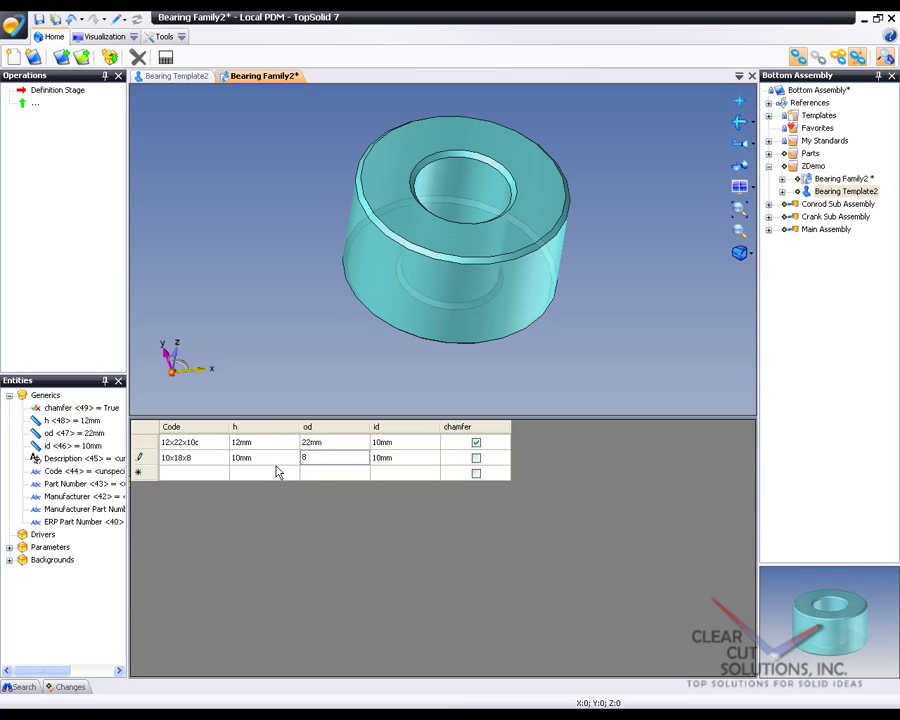
pyautogui.press('BackSpace')
pyautogui.write('18')
pyautogui.press('Return')
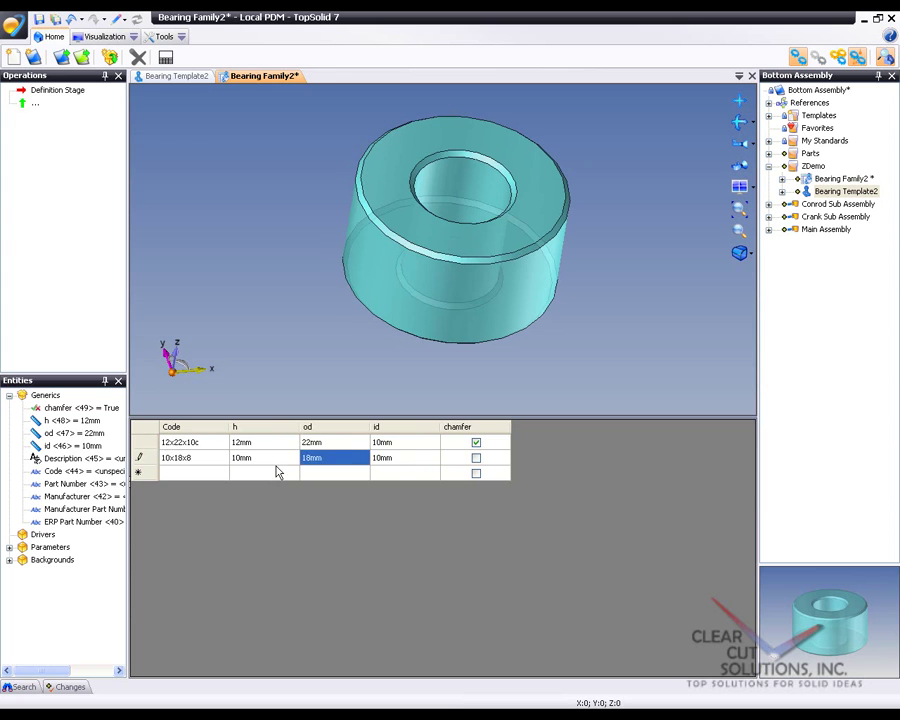
pyautogui.press('Tab')
pyautogui.write('8')
pyautogui.press('Return')
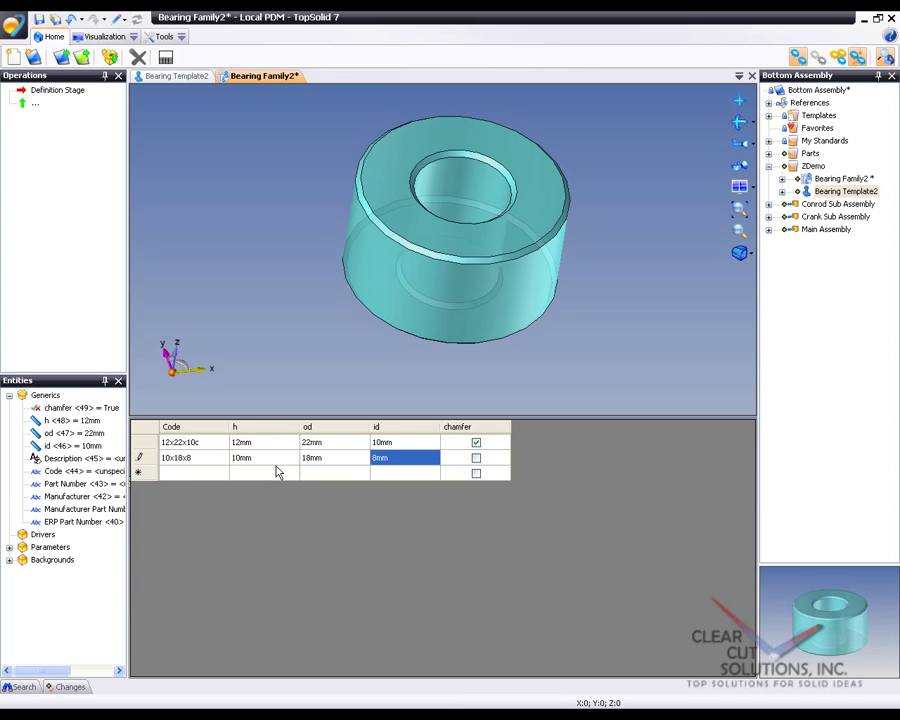
pyautogui.click(173, 472)
# - View the updated 10x18x8 instance and switch the view back to the 12x22x10c instance
pyautogui.click(136, 457)
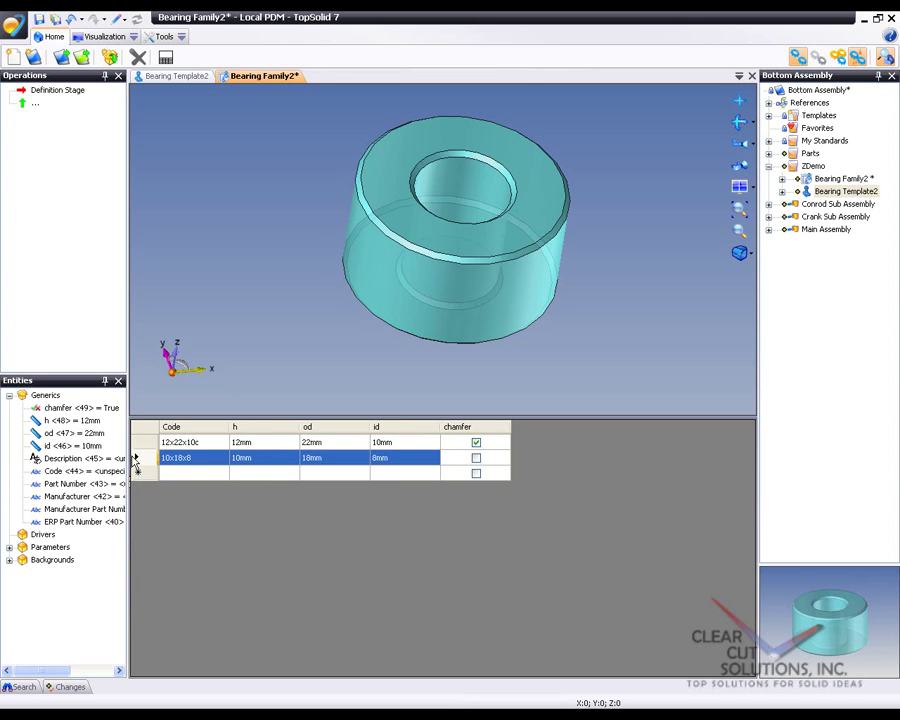
pyautogui.rightClick(136, 457)
pyautogui.click(169, 470)
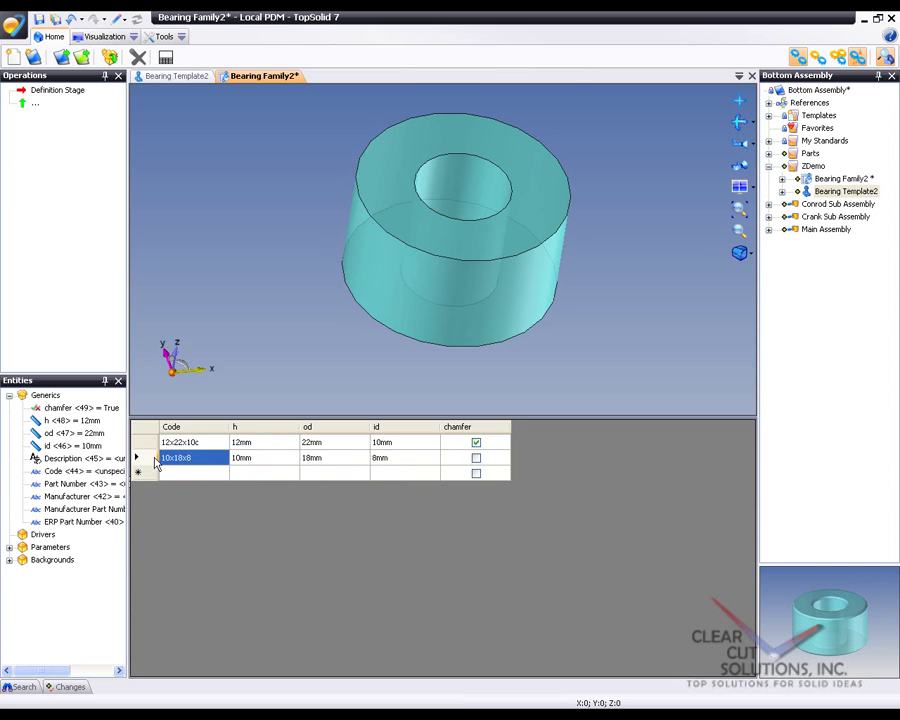
pyautogui.click(151, 442)
pyautogui.rightClick(150, 449)
pyautogui.click(183, 477)
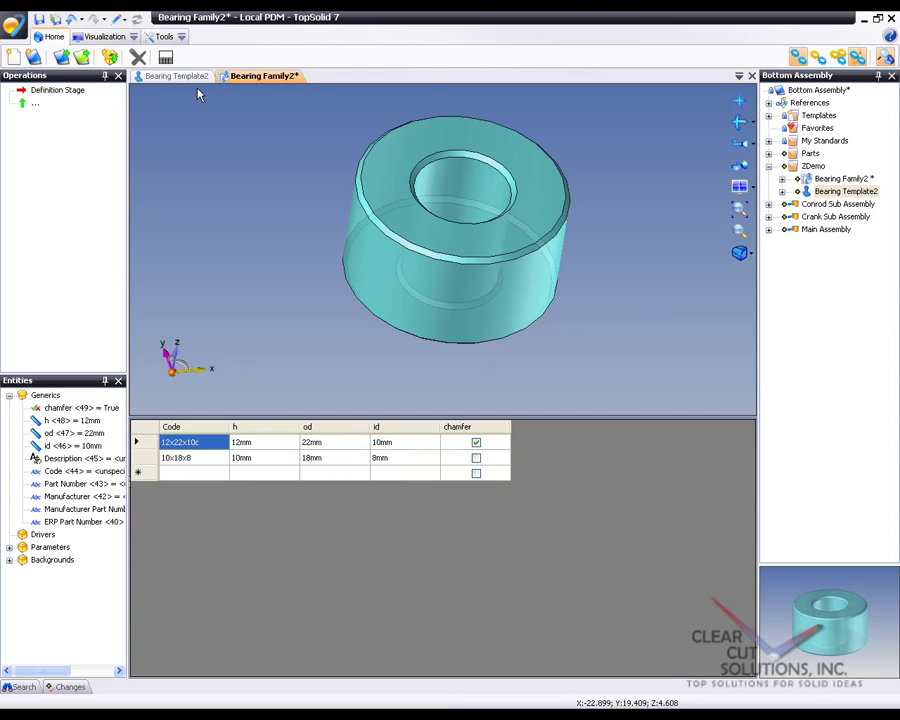
# - Save the Bearing Family2 document and close both Bearing Family2 and Bearing Template2
pyautogui.rightClick(263, 77)
pyautogui.click(299, 103)
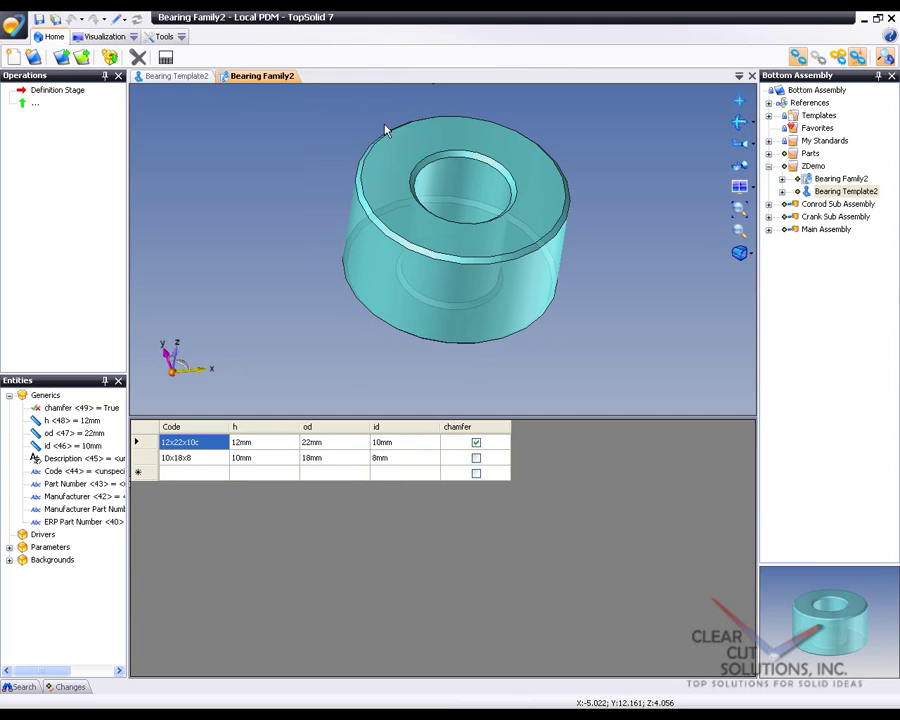
pyautogui.middleClick(242, 82)
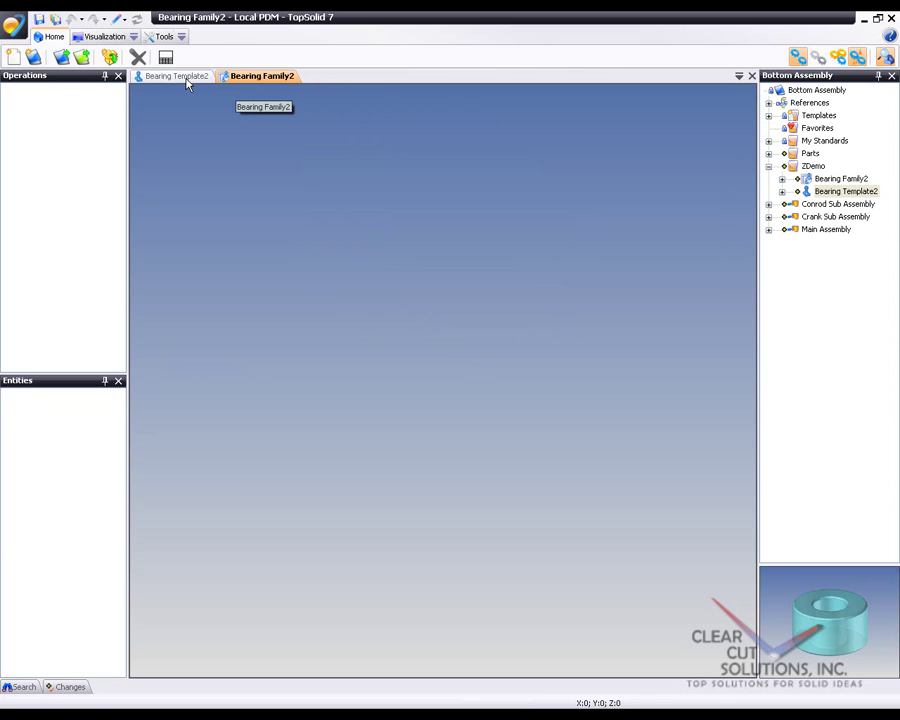
pyautogui.middleClick(187, 82)
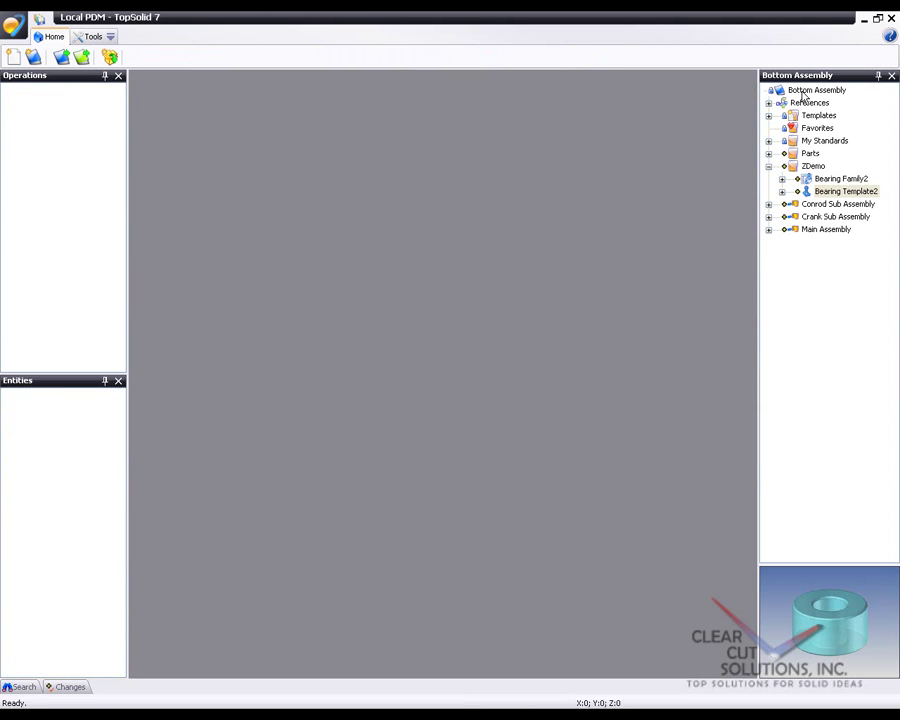
# - Create a new assembly document in the ZDemo folder
pyautogui.rightClick(803, 96)
pyautogui.click(620, 170)
pyautogui.click(813, 166)
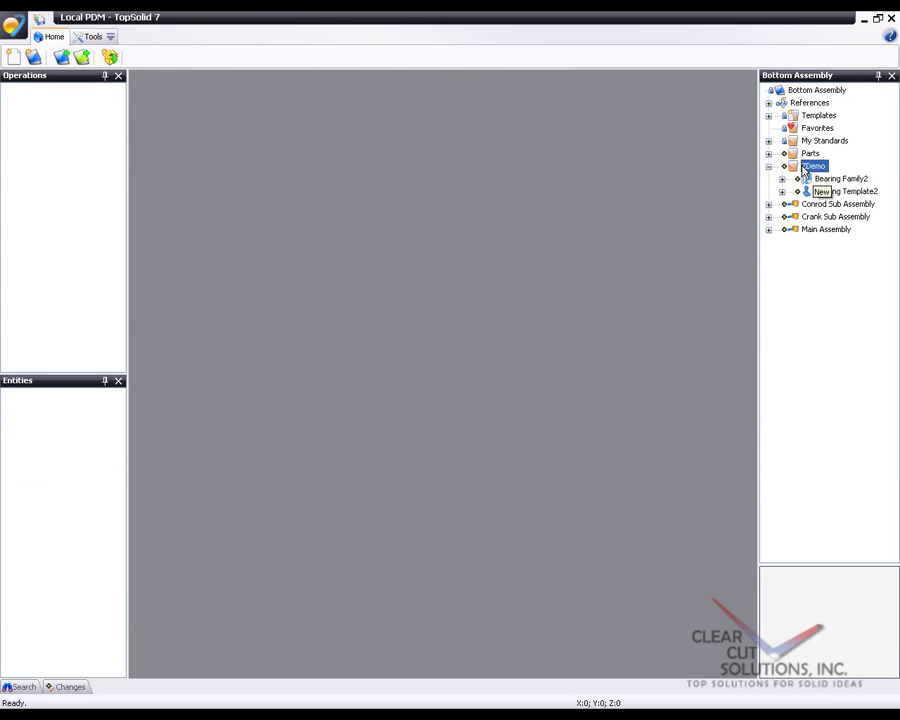
pyautogui.rightClick(803, 170)
pyautogui.click(800, 189)
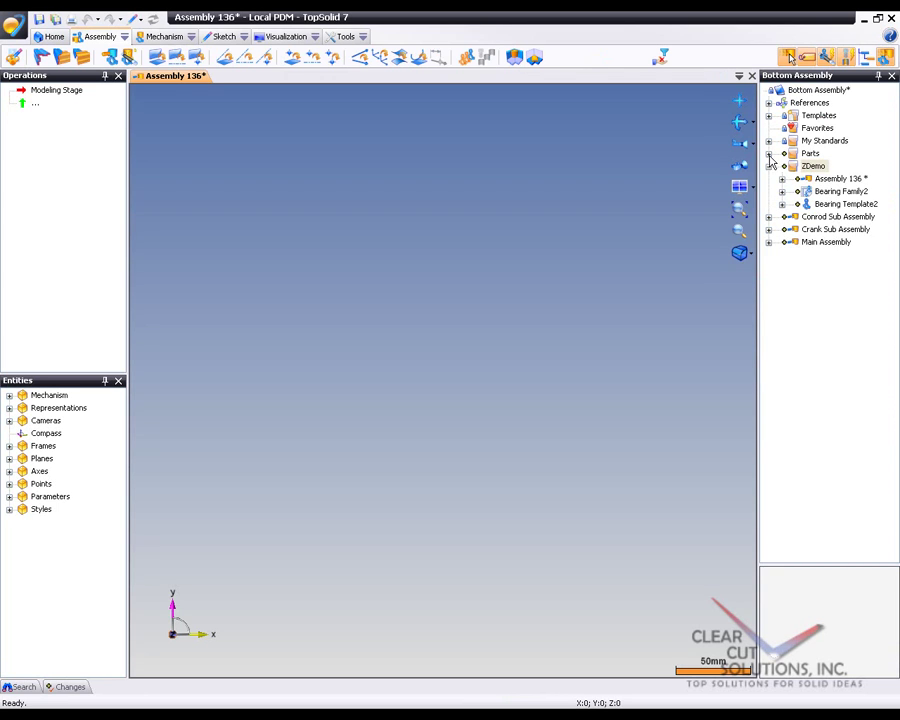
# - Insert the Conrod part from the Parts folder into the new assembly
pyautogui.click(768, 153)
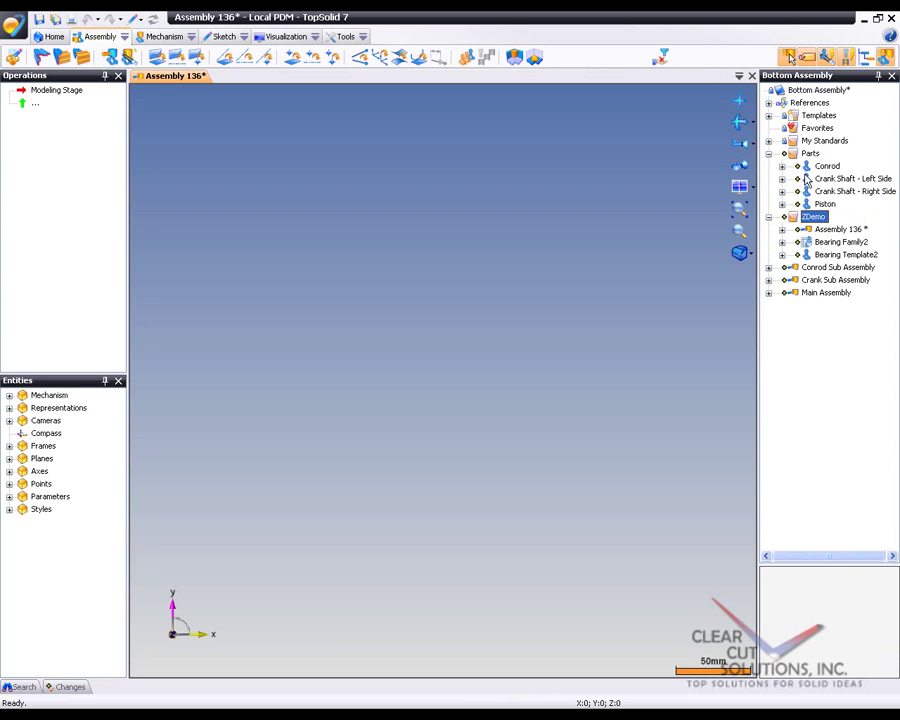
pyautogui.moveTo(822, 166); pyautogui.dragTo(441, 320)
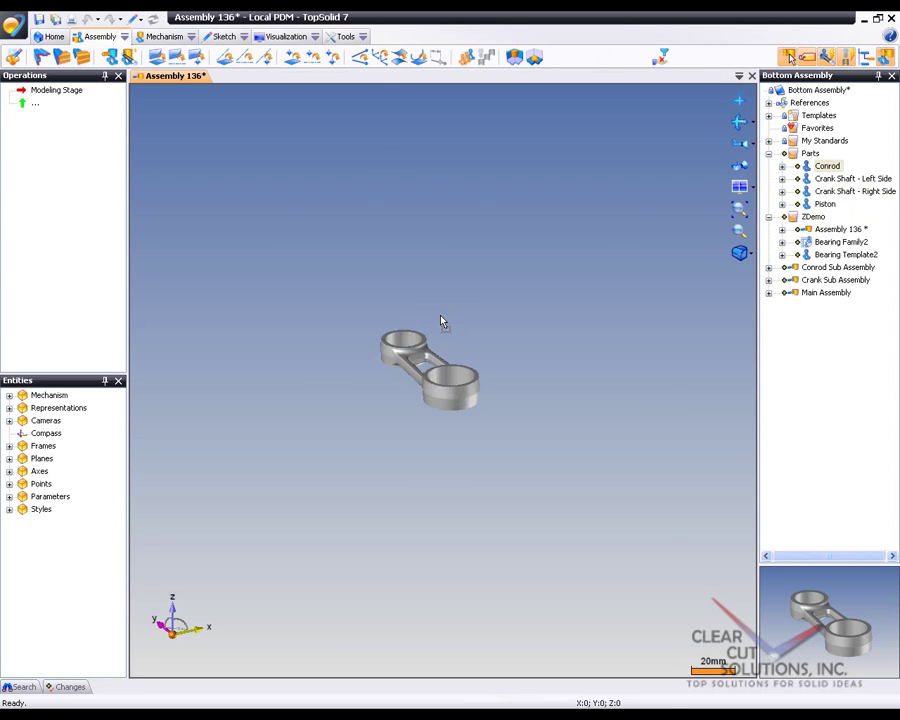
pyautogui.moveTo(578, 285); pyautogui.dragTo(475, 331, button='middle')
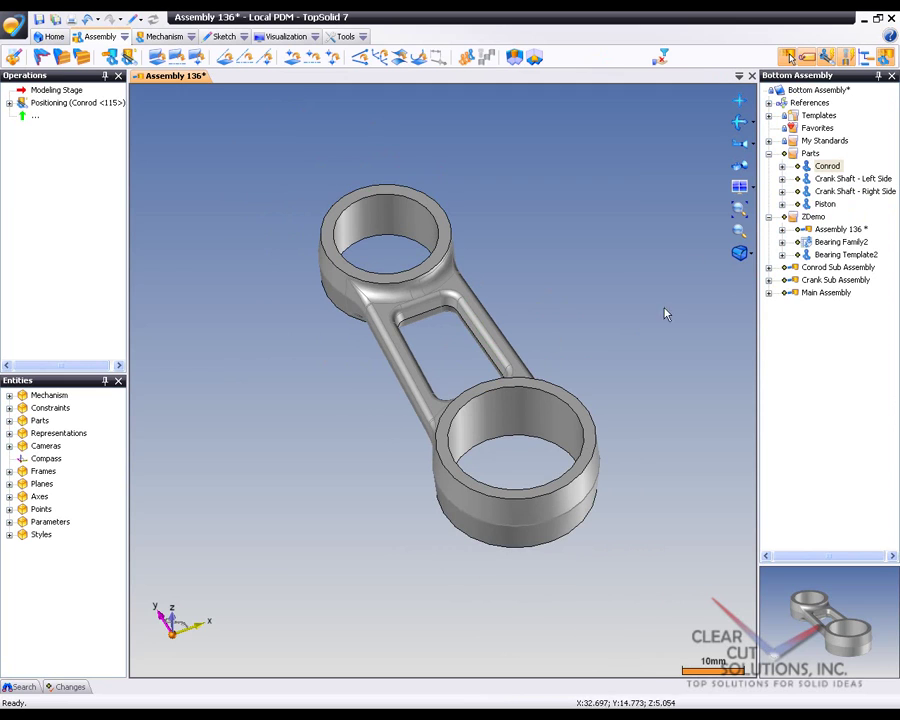
# - Check in the Bearing Family2 document from the ZDemo folder
pyautogui.click(768, 153)
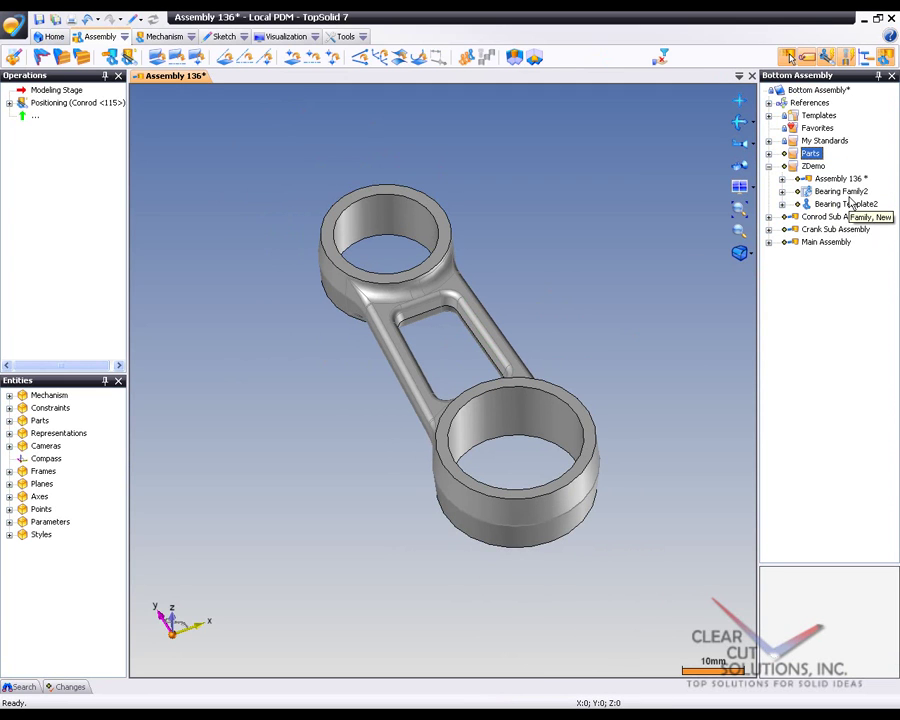
pyautogui.click(782, 191)
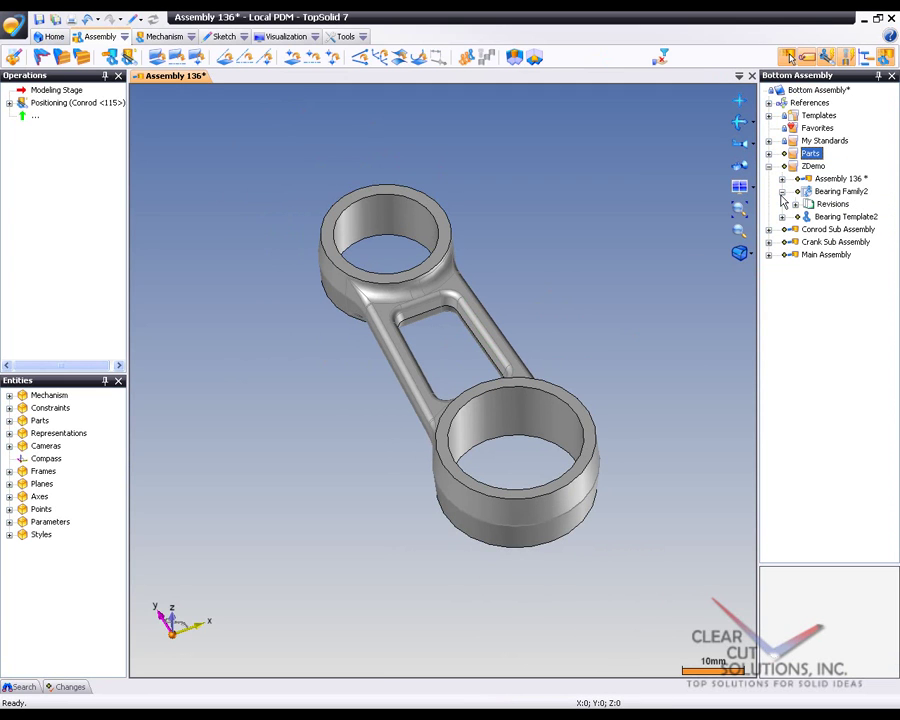
pyautogui.click(782, 191)
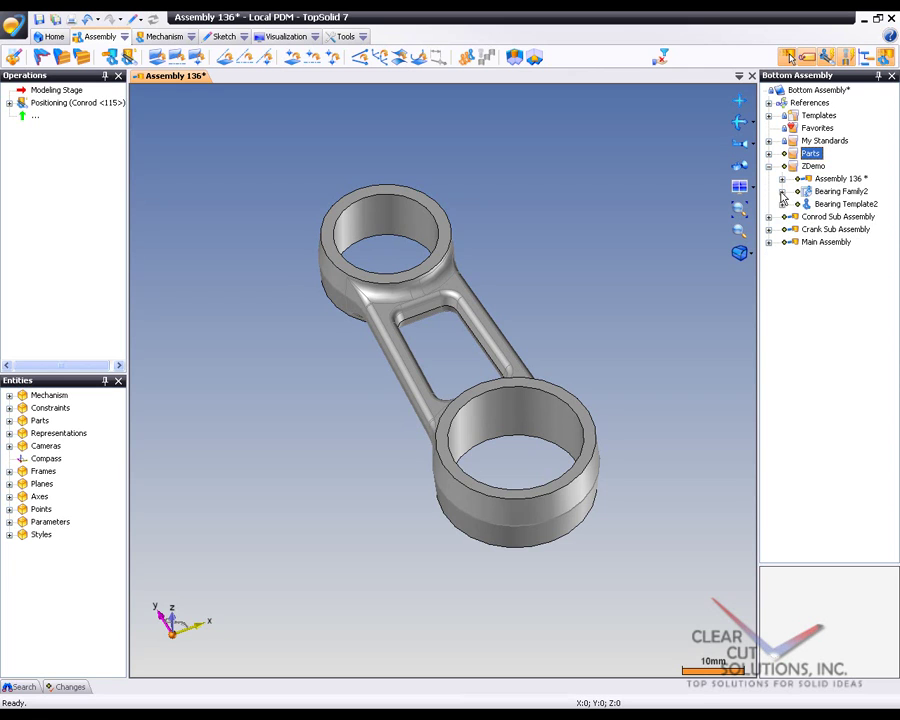
pyautogui.click(782, 191)
pyautogui.click(796, 204)
pyautogui.click(782, 191)
pyautogui.click(840, 191)
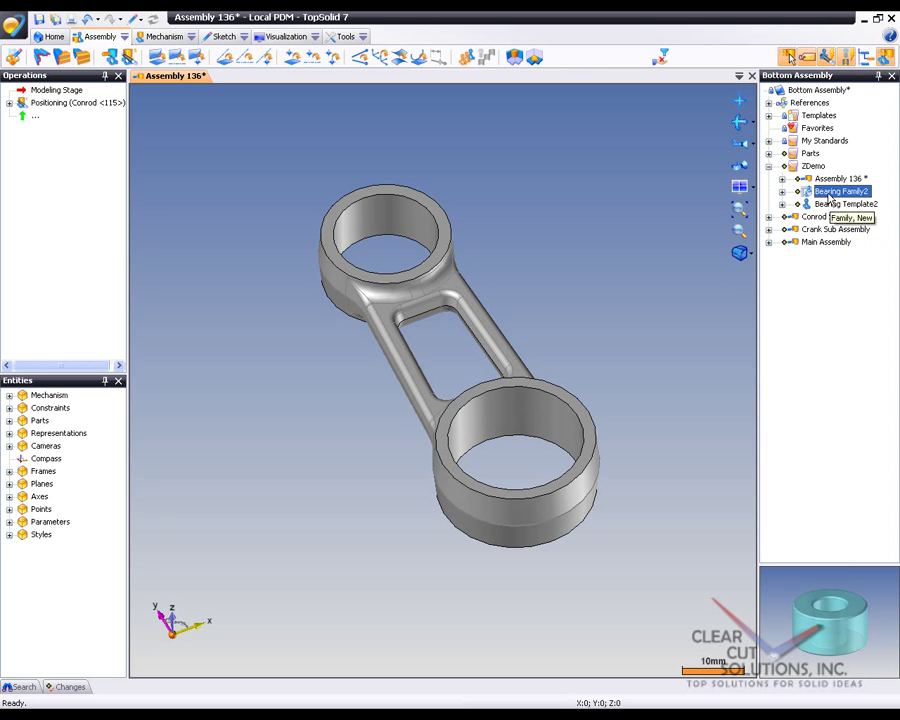
pyautogui.rightClick(829, 193)
pyautogui.click(800, 323)
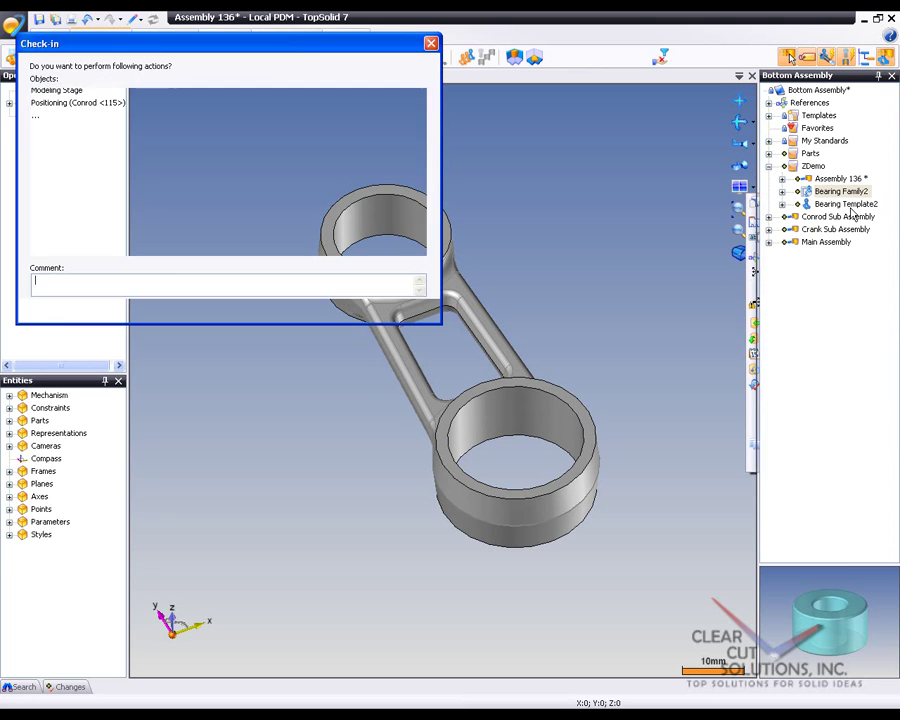
pyautogui.click(208, 311)
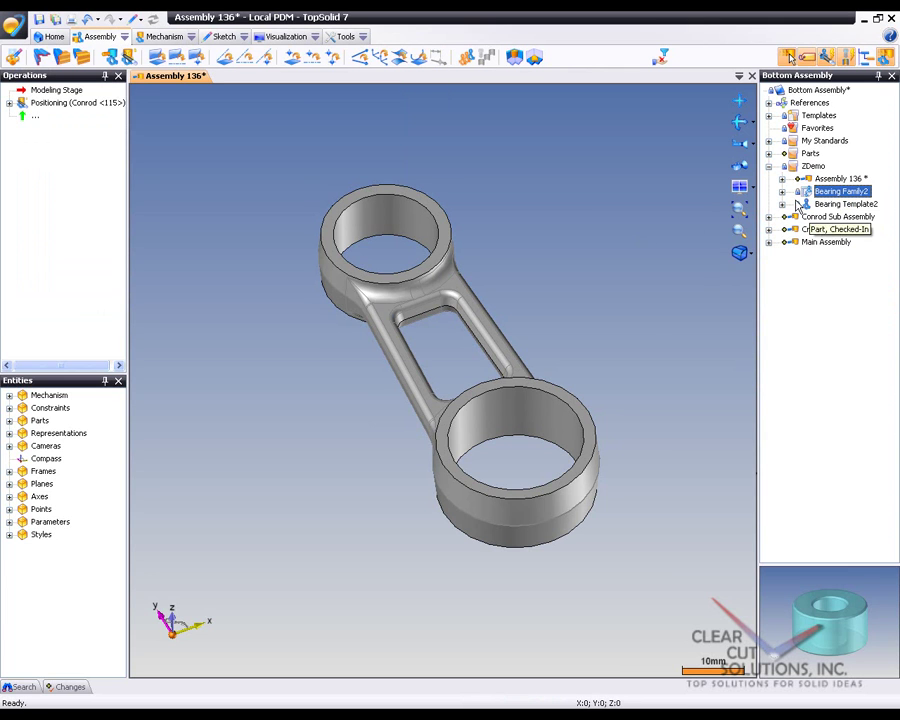
# - Insert Bearing Family2 into the assembly with code 12x22x10c and name the occurrence as the big bearing
pyautogui.moveTo(838, 191); pyautogui.dragTo(582, 209)
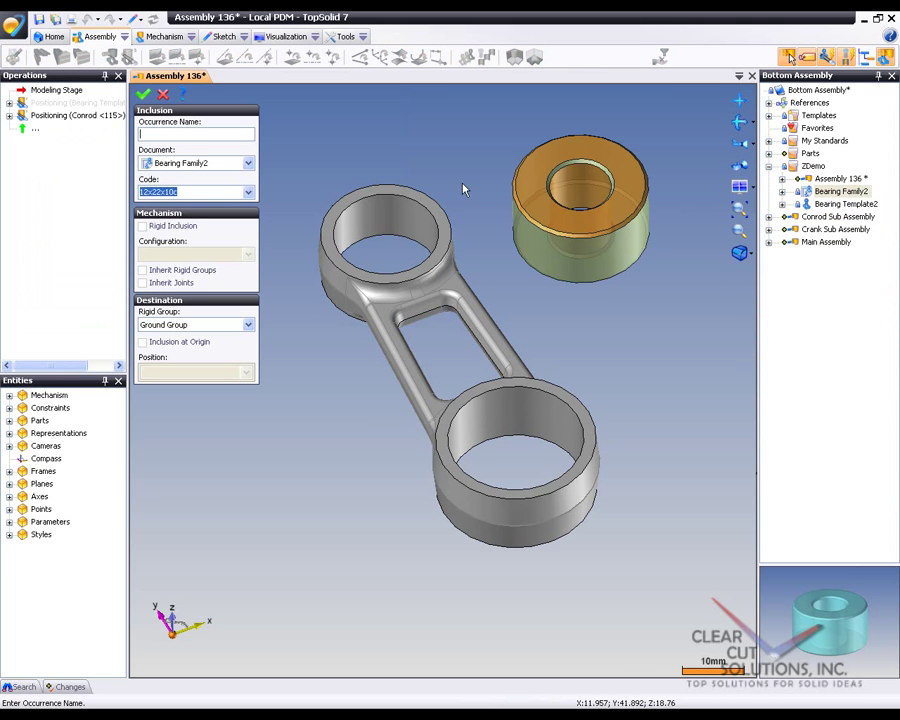
pyautogui.click(248, 192)
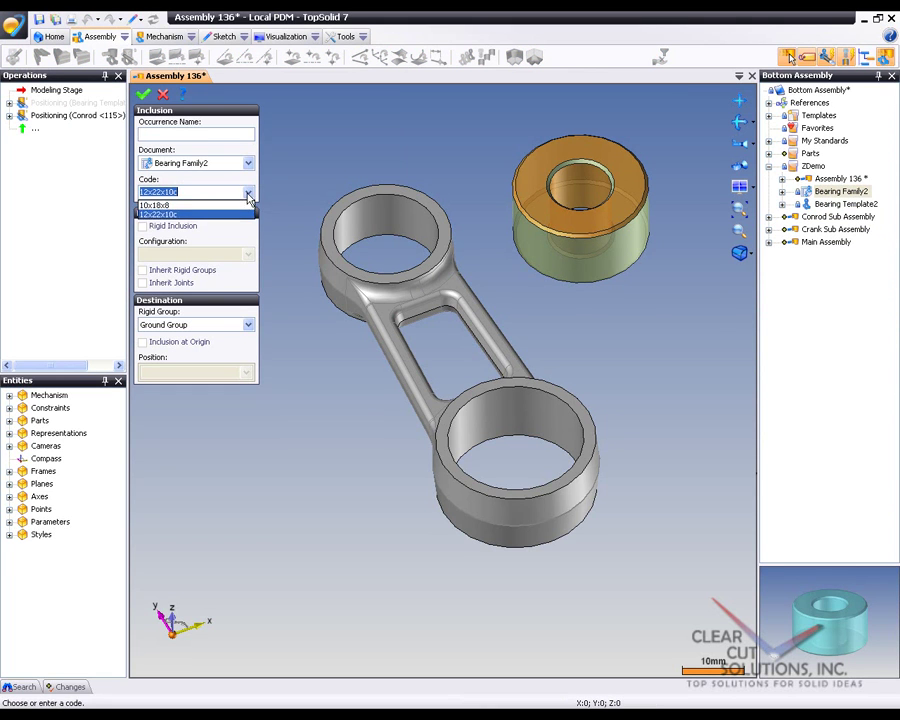
pyautogui.click(191, 217)
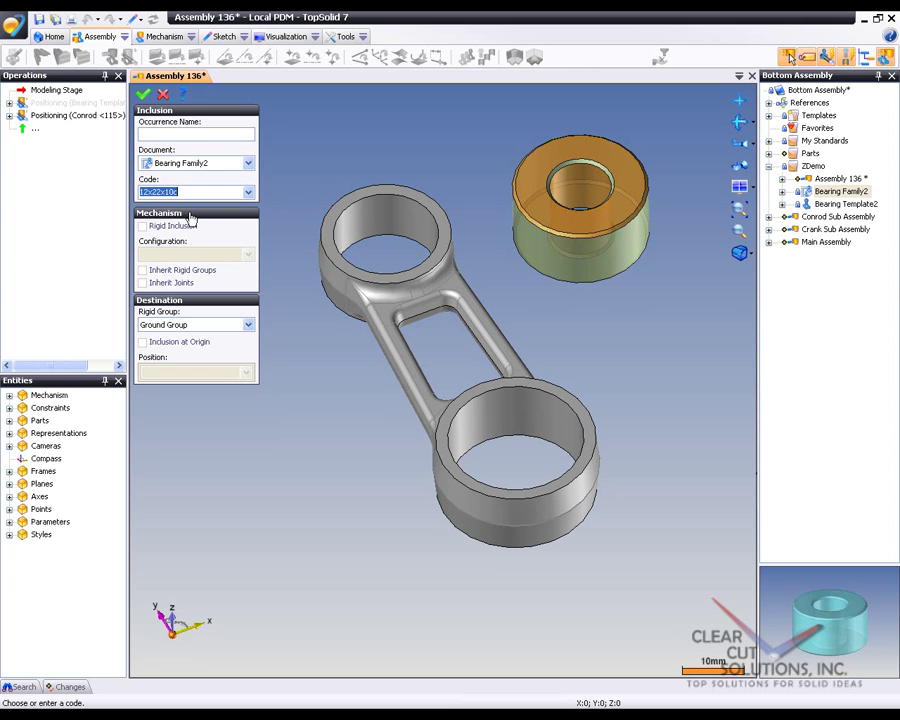
pyautogui.click(153, 135)
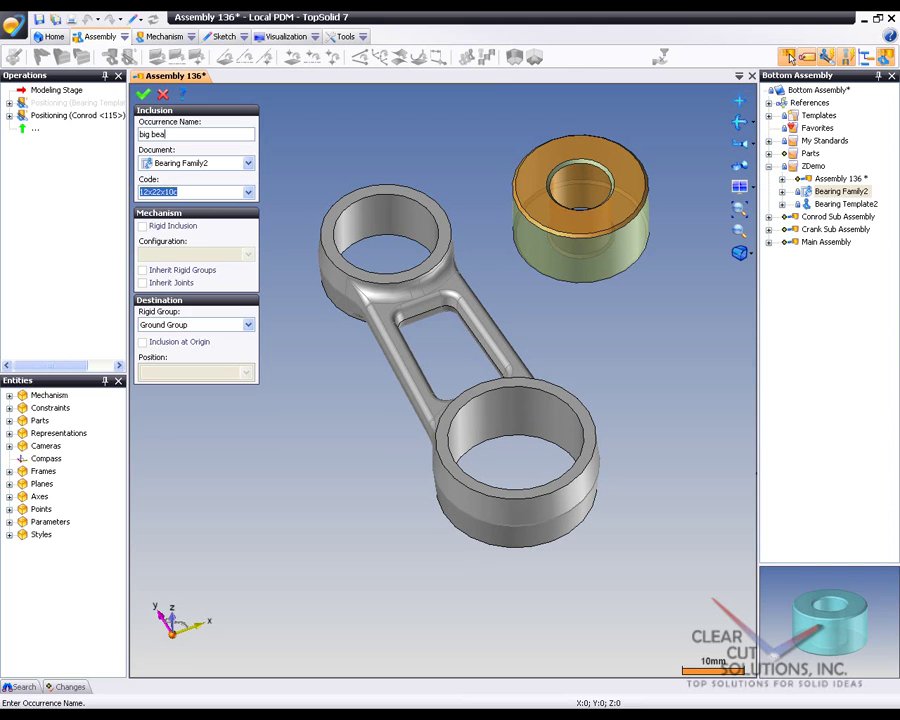
pyautogui.press('Return')
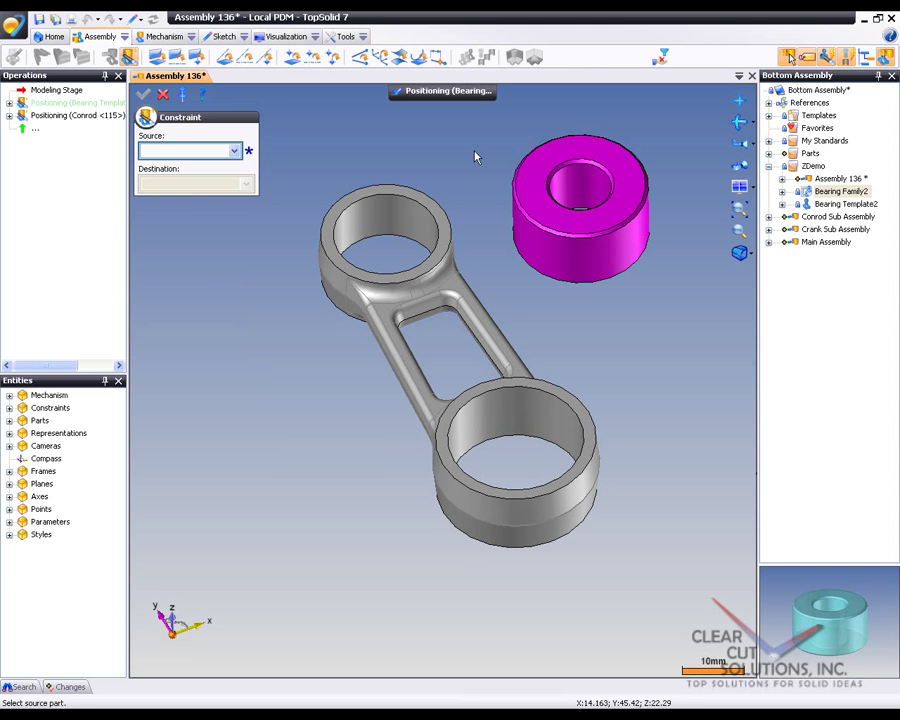
# - Position the 12x22x10c bearing in the Conrod's larger bore with axis-on-axis and plane-on-plane constraints, and finish positioning
pyautogui.click(583, 258)
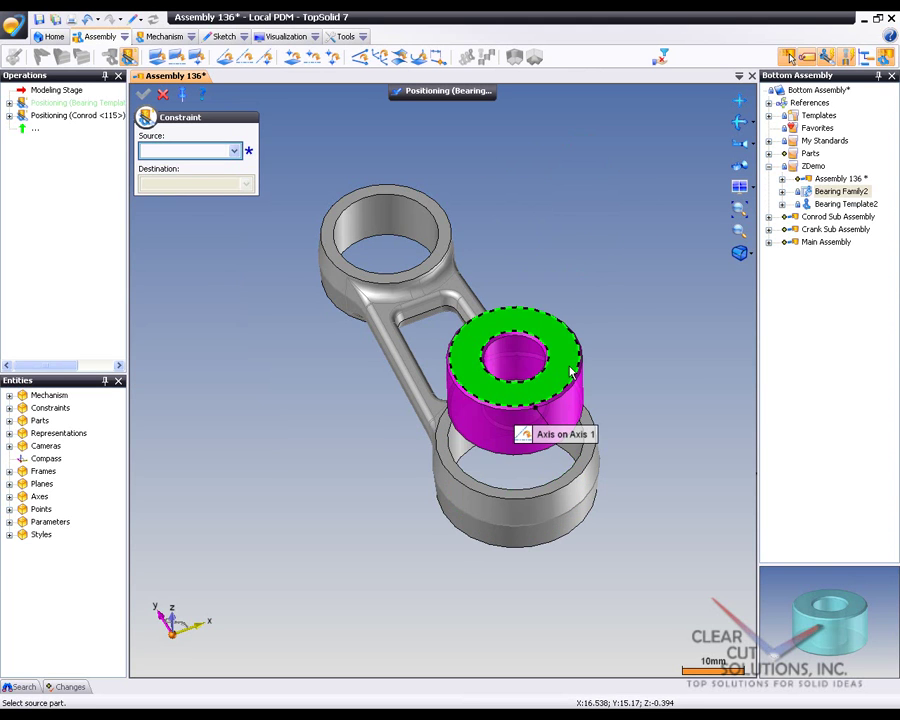
pyautogui.click(590, 440)
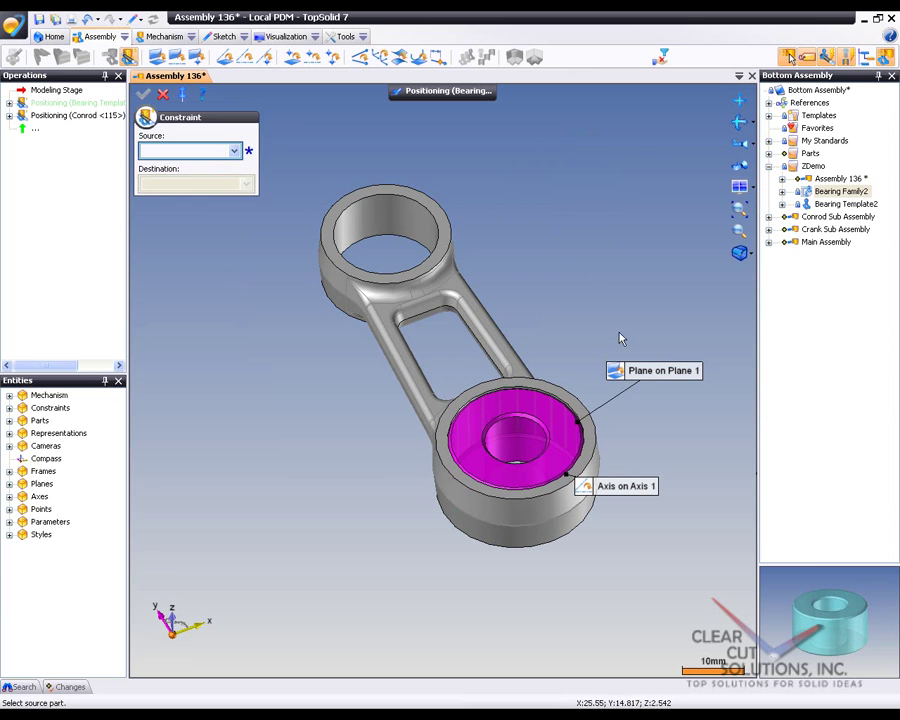
pyautogui.click(161, 94)
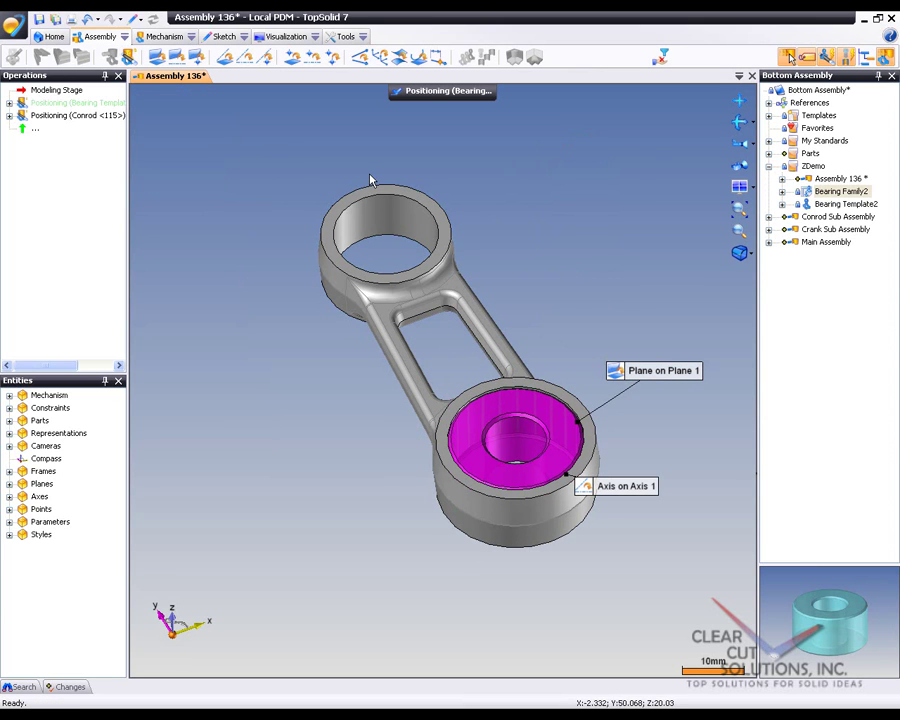
pyautogui.click(400, 90)
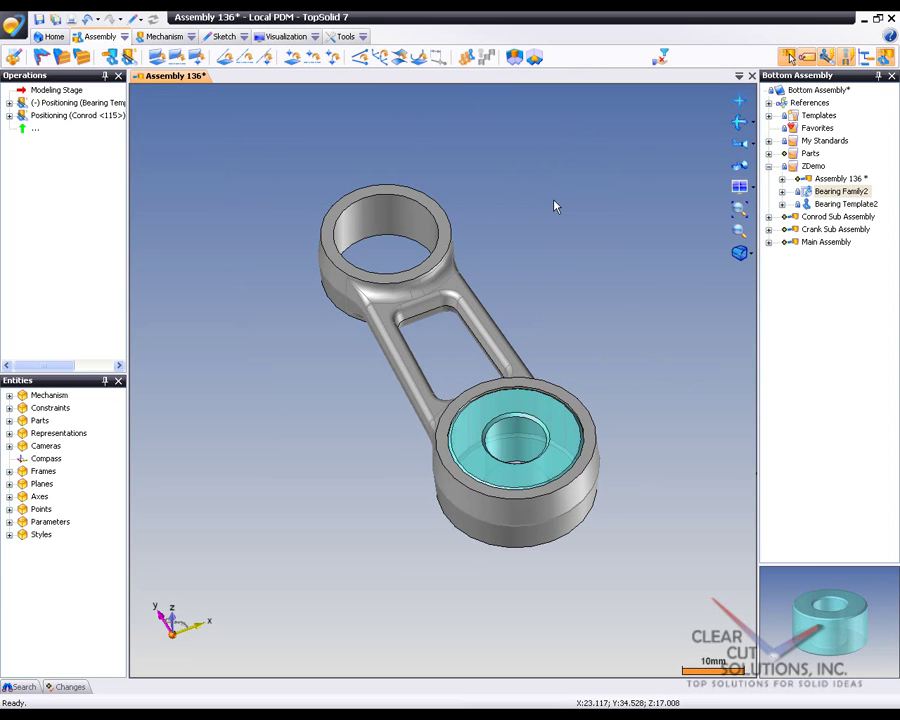
# - Insert the 10x18x8 bearing instance of Bearing Family2 into the assembly
pyautogui.click(781, 192)
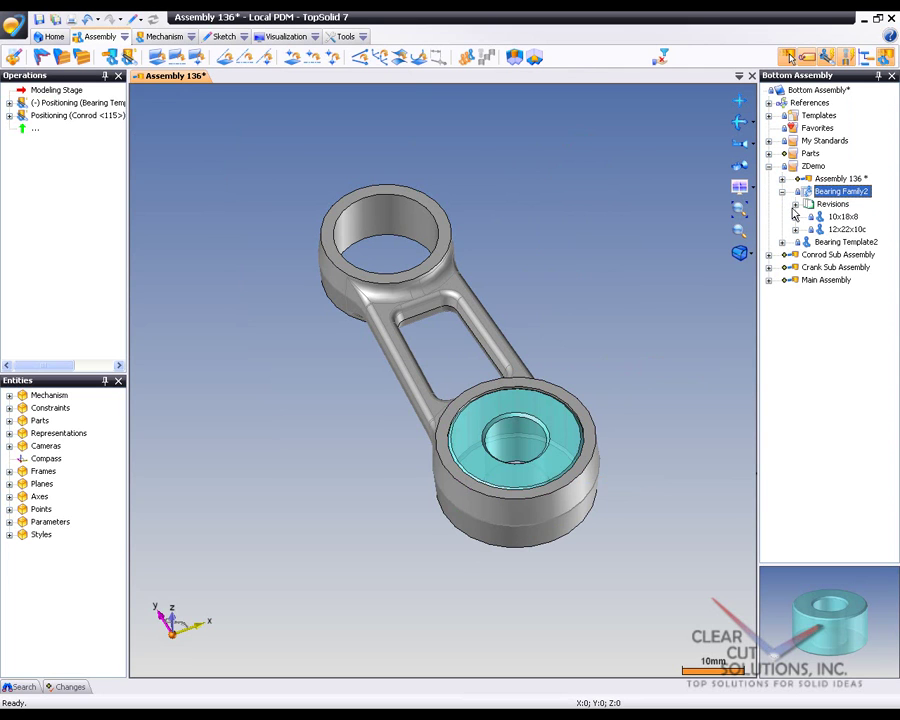
pyautogui.click(840, 216)
pyautogui.click(843, 230)
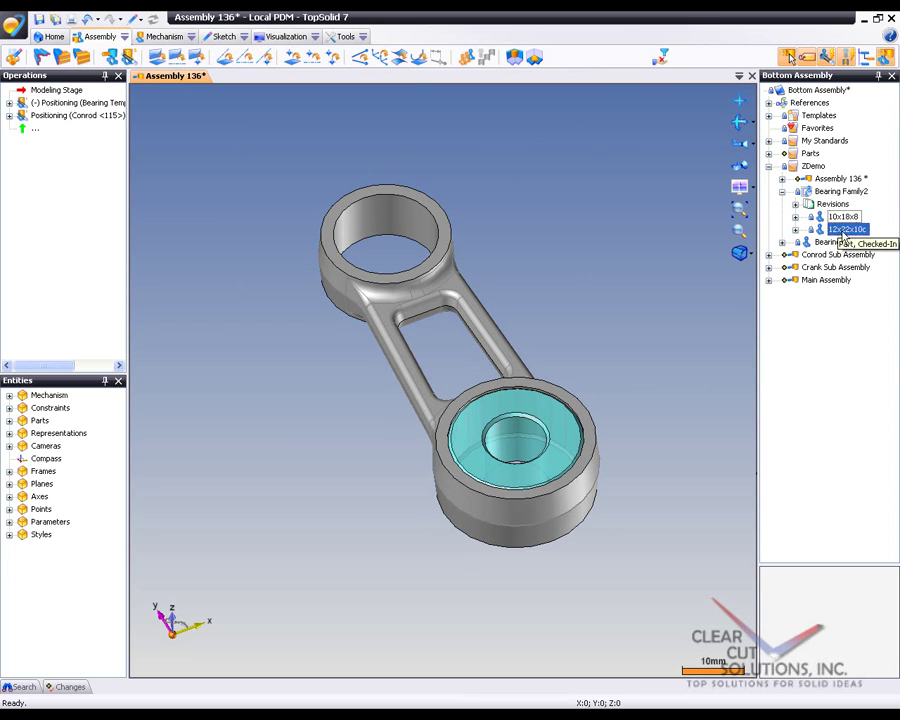
pyautogui.moveTo(836, 218); pyautogui.dragTo(584, 211)
# - Position the 10x18x8 bearing in the Conrod's smaller bore with axis-on-axis and plane-on-plane constraints, and finish positioning
pyautogui.click(572, 243)
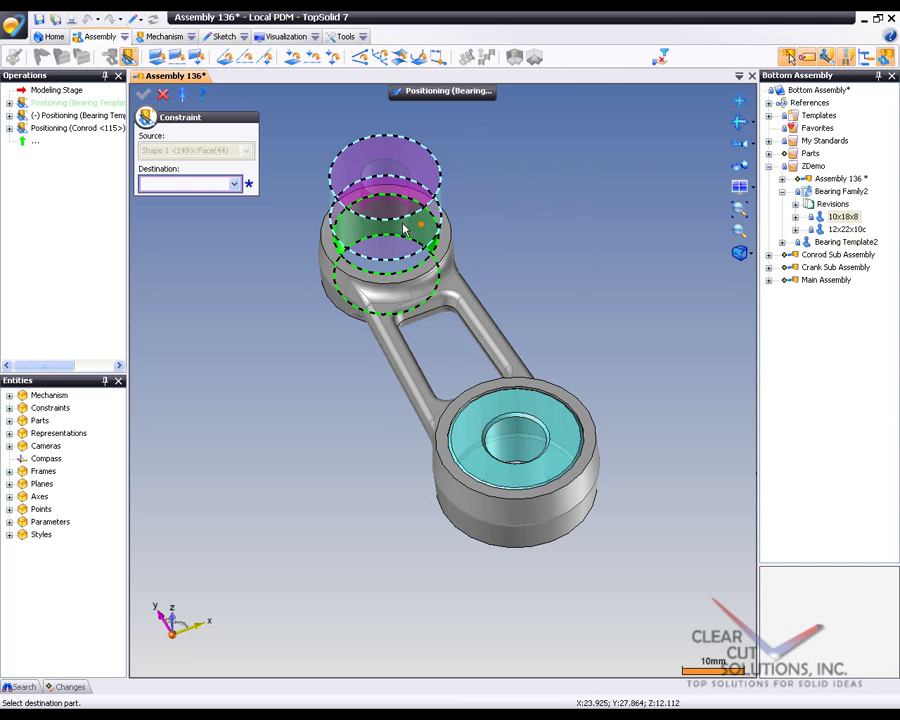
pyautogui.click(381, 219)
pyautogui.click(430, 183)
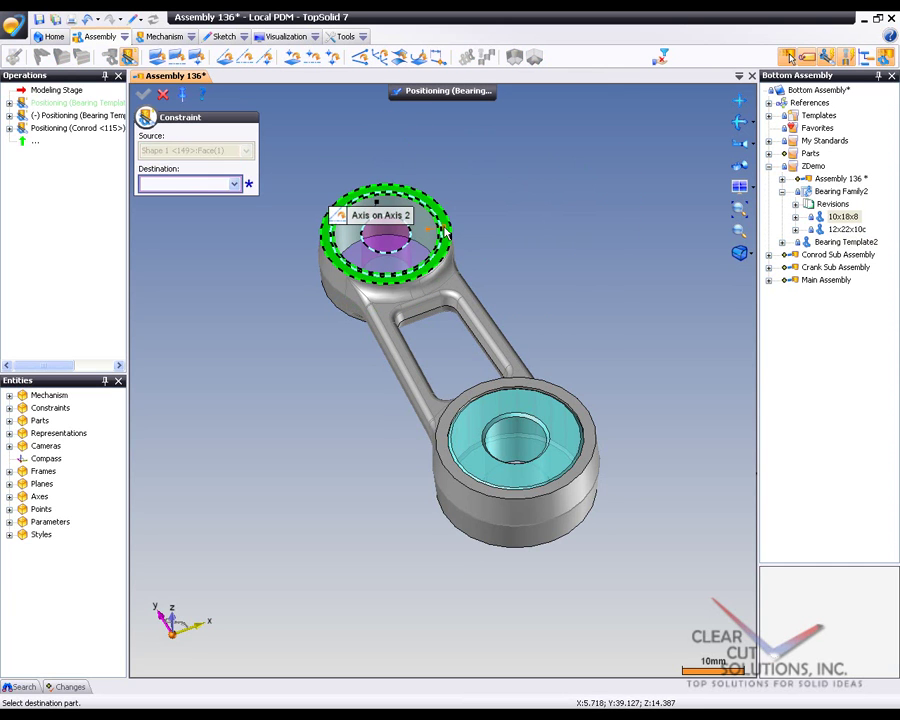
pyautogui.click(446, 233)
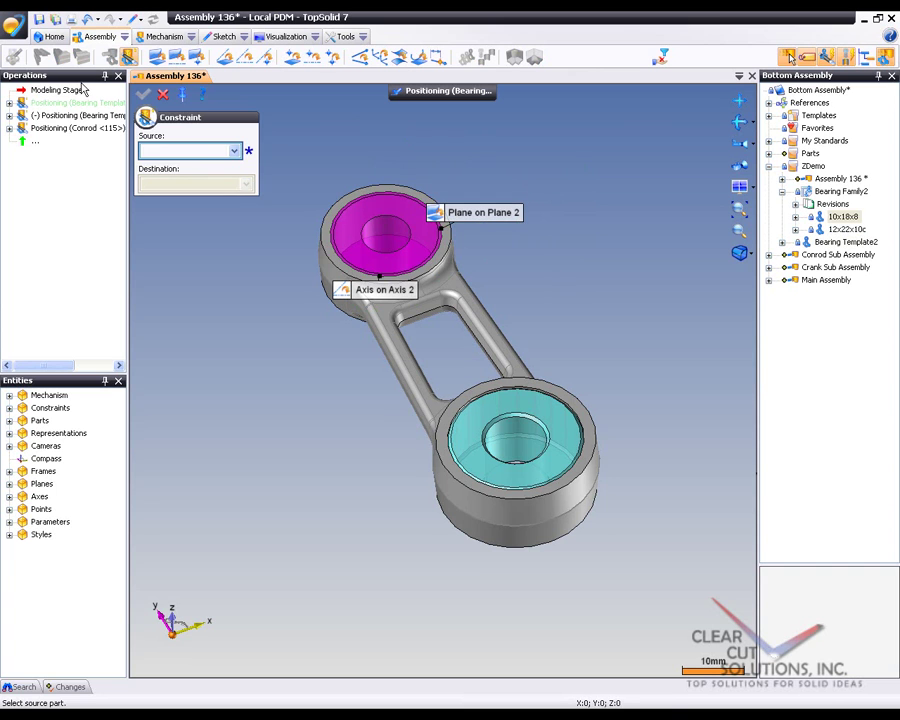
pyautogui.click(165, 95)
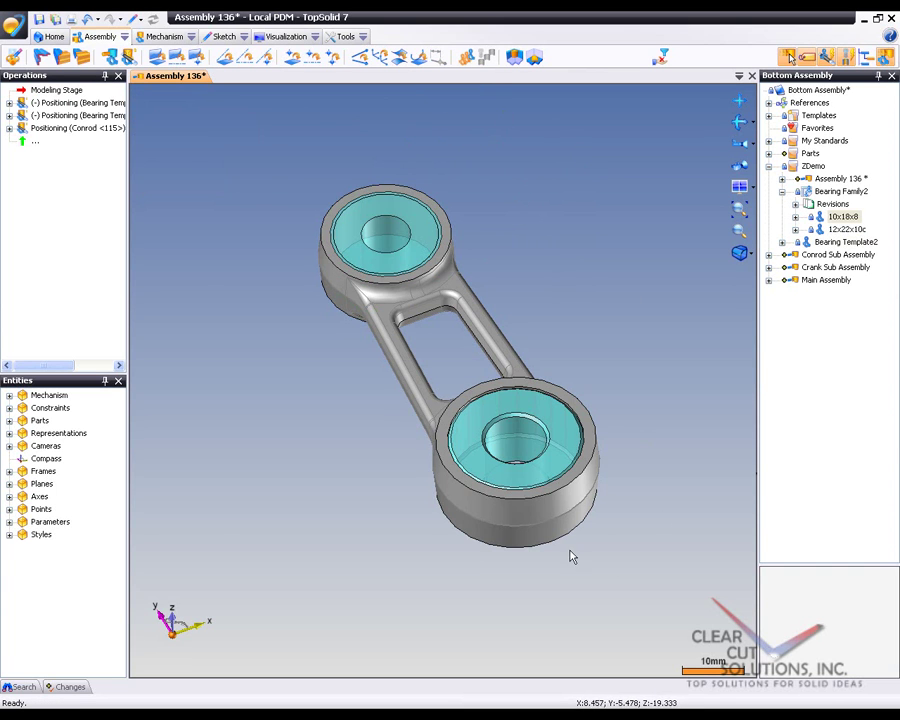
# - Change the code of the bearing in the Conrod's larger bore to 10x18x8
pyautogui.scroll(4, 580, 545)
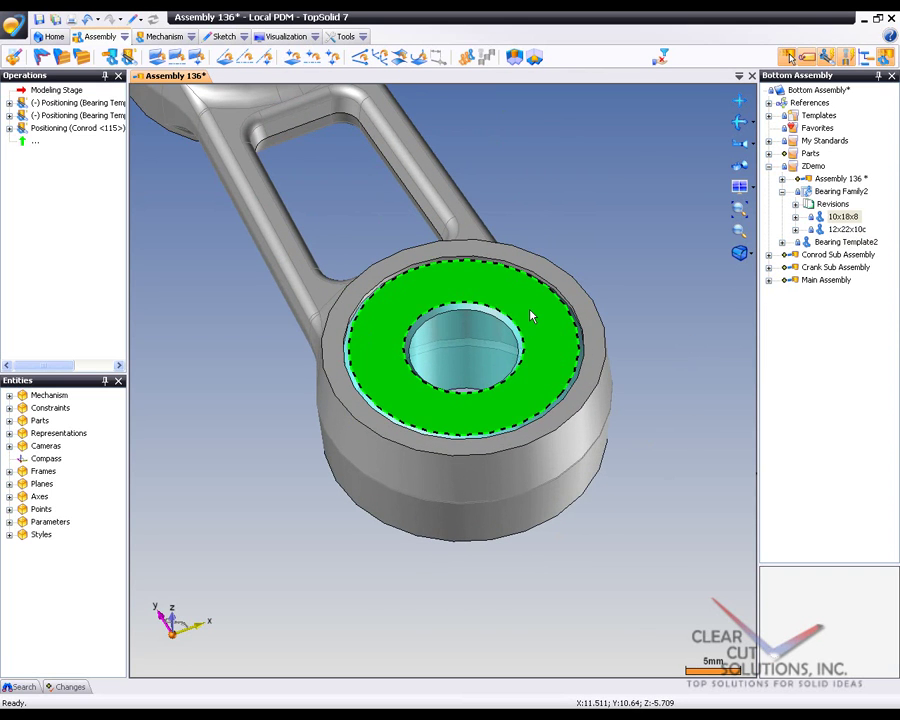
pyautogui.rightClick(530, 310)
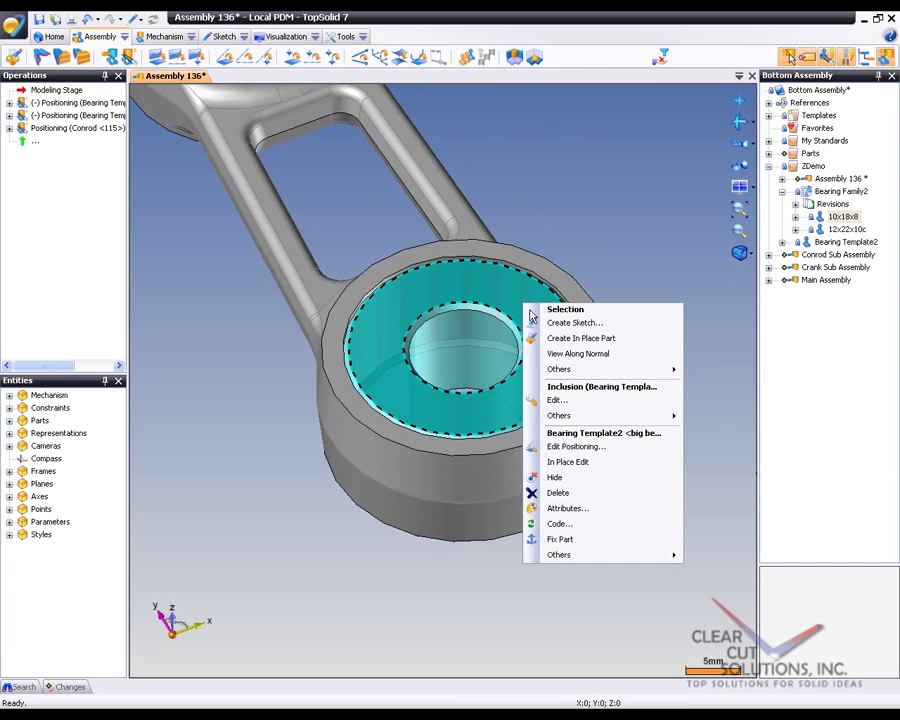
pyautogui.click(560, 524)
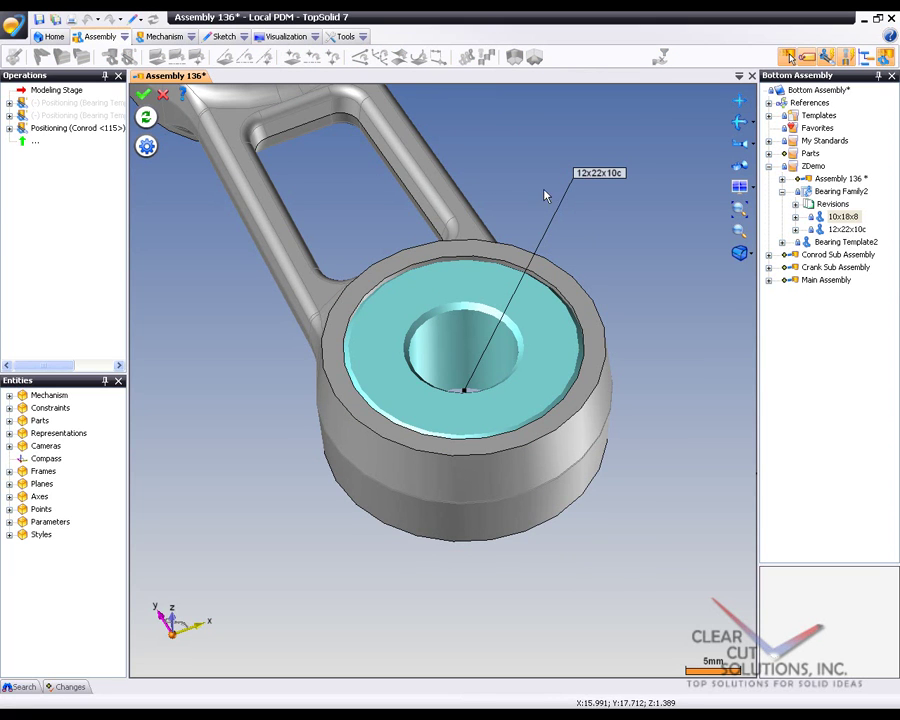
pyautogui.click(596, 176)
pyautogui.click(594, 177)
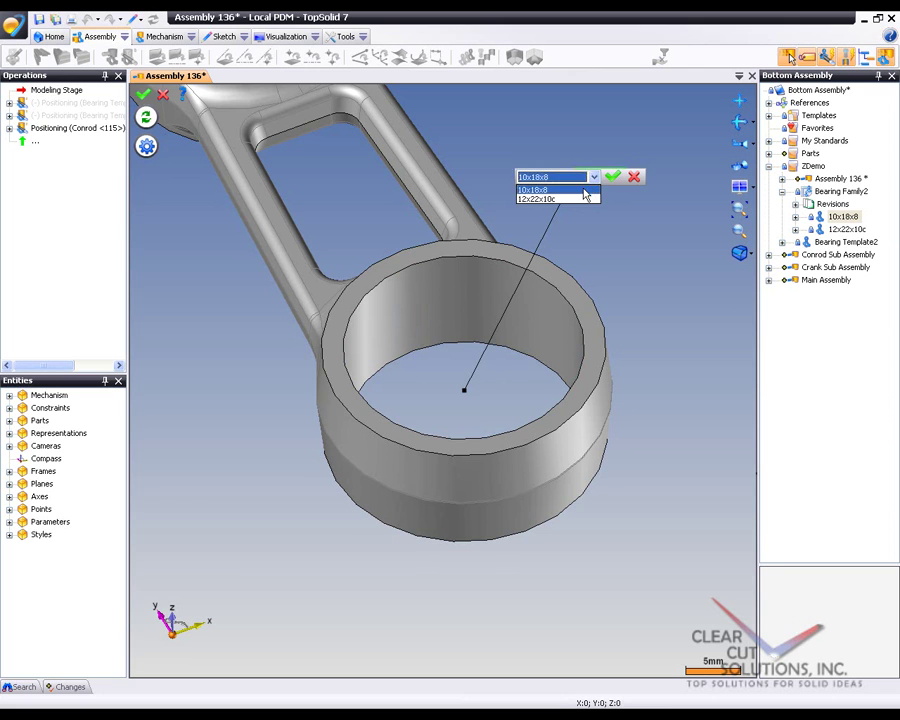
pyautogui.click(585, 190)
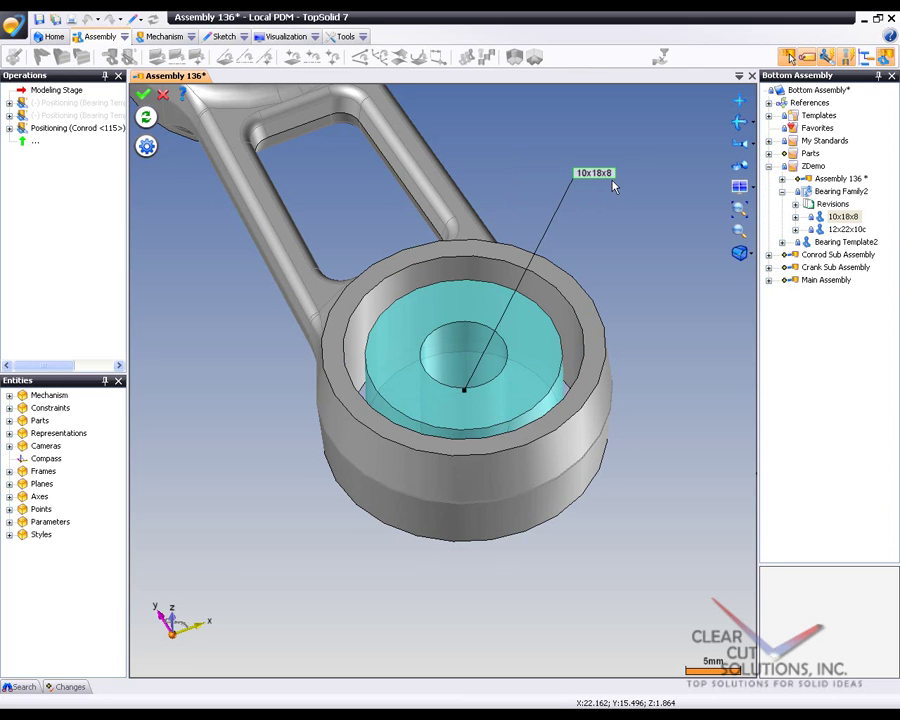
pyautogui.click(143, 94)
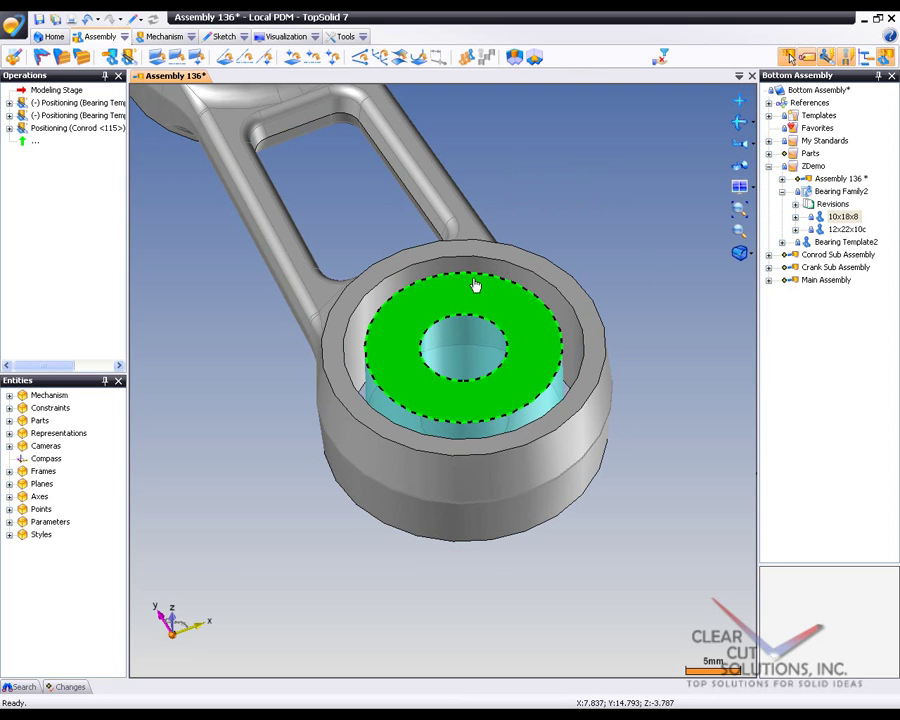